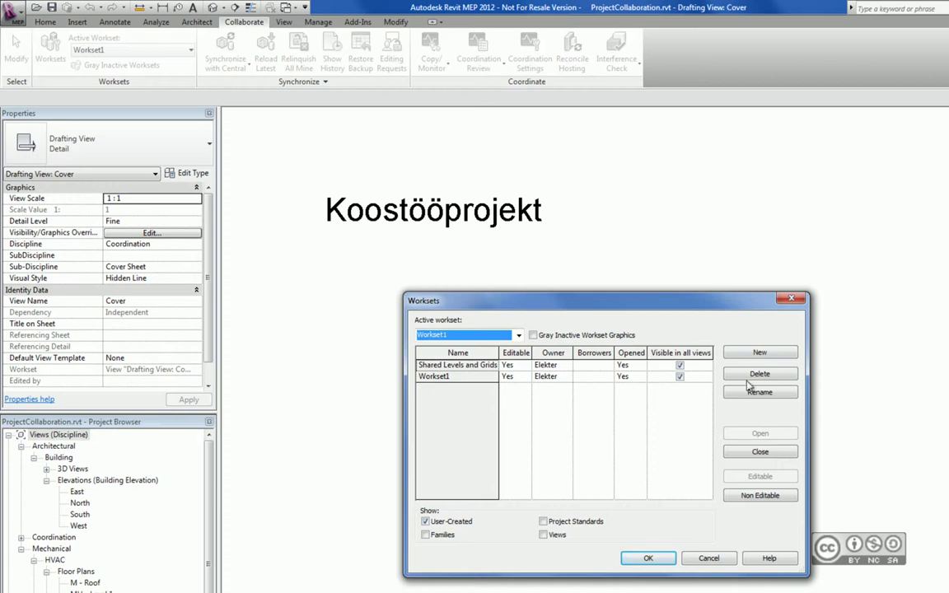
- Create a new workset named 'Vesi ja kanal' and check its Visible in all views setting
left_click(760, 353)
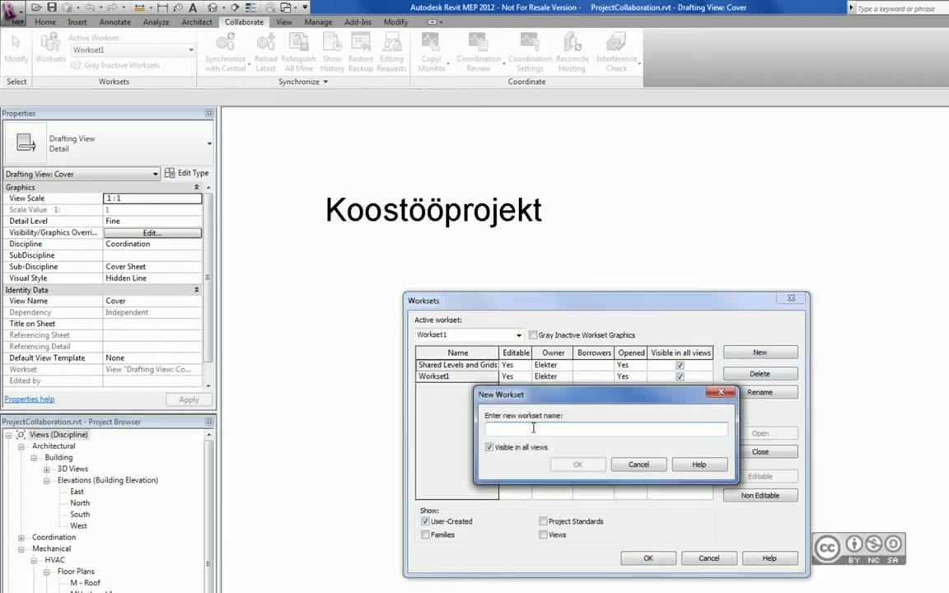
type("Vesi unik")
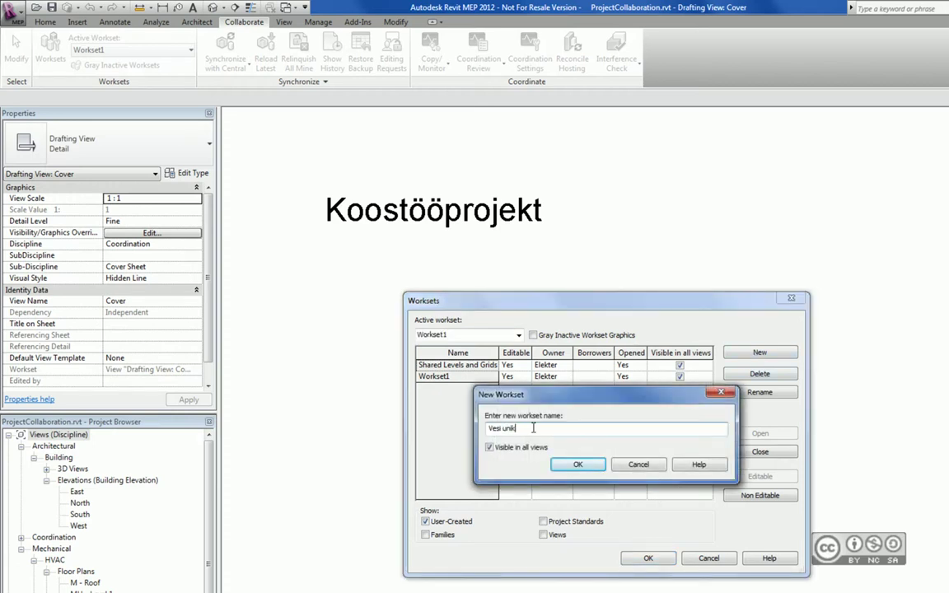
type("anal")
key("Return")
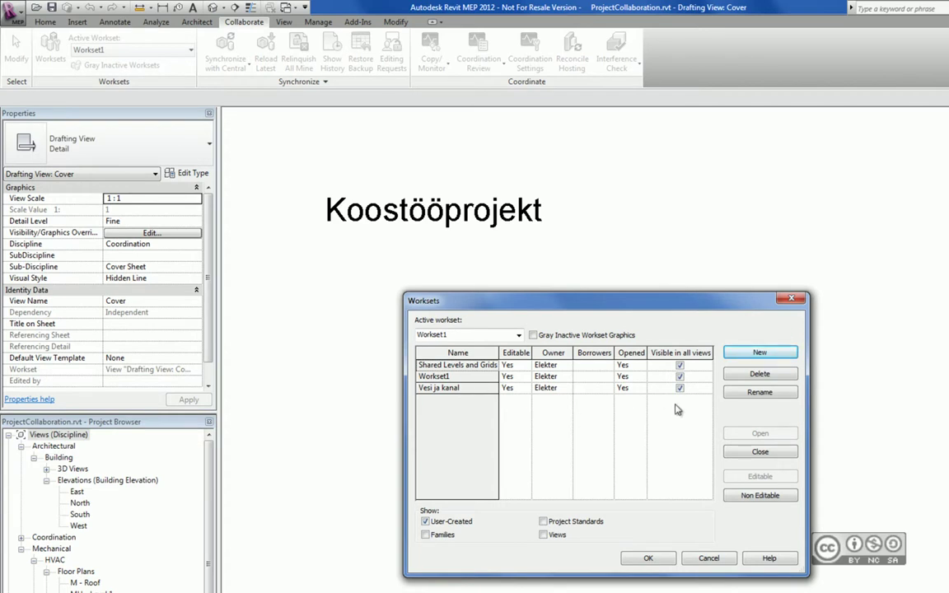
left_click(686, 353)
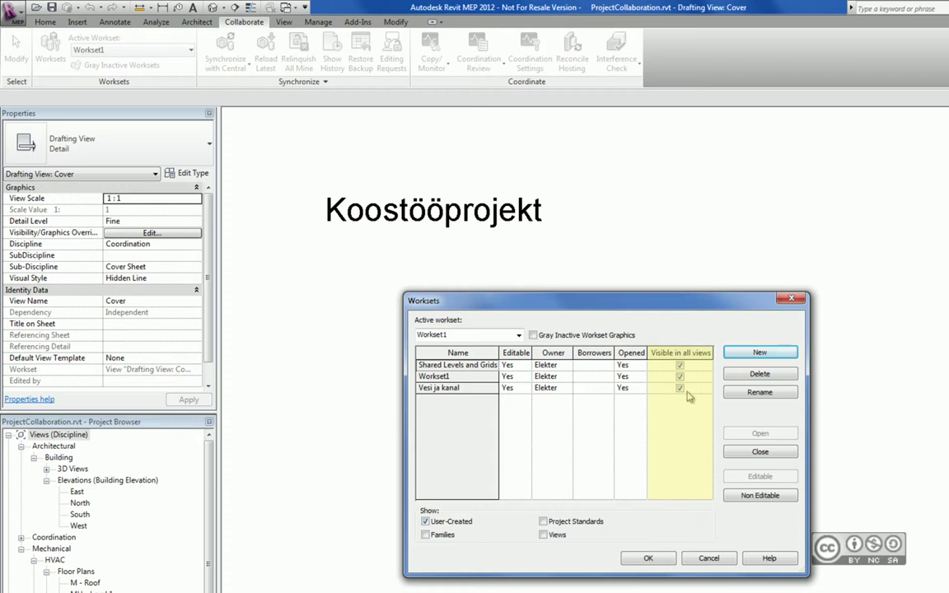
left_click(421, 388)
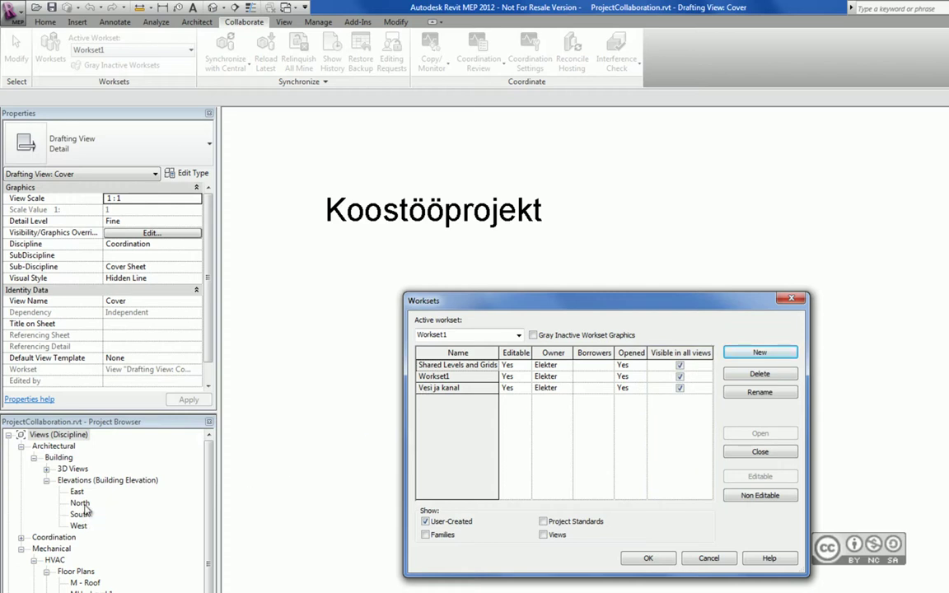
- Close Worksets, open the Cover view's Visibility/Graphics, then start another new workset
key("Escape")
left_click(283, 21)
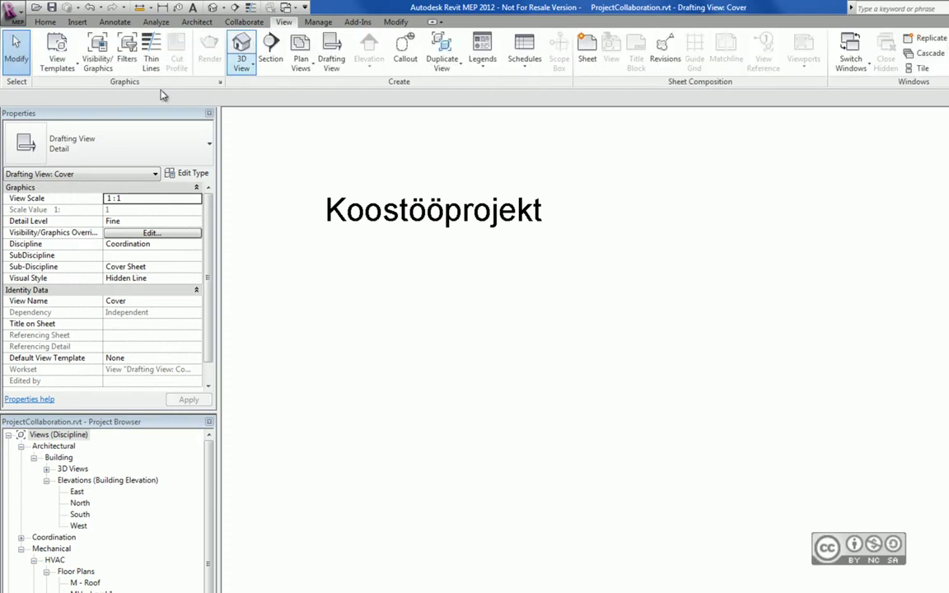
left_click(97, 52)
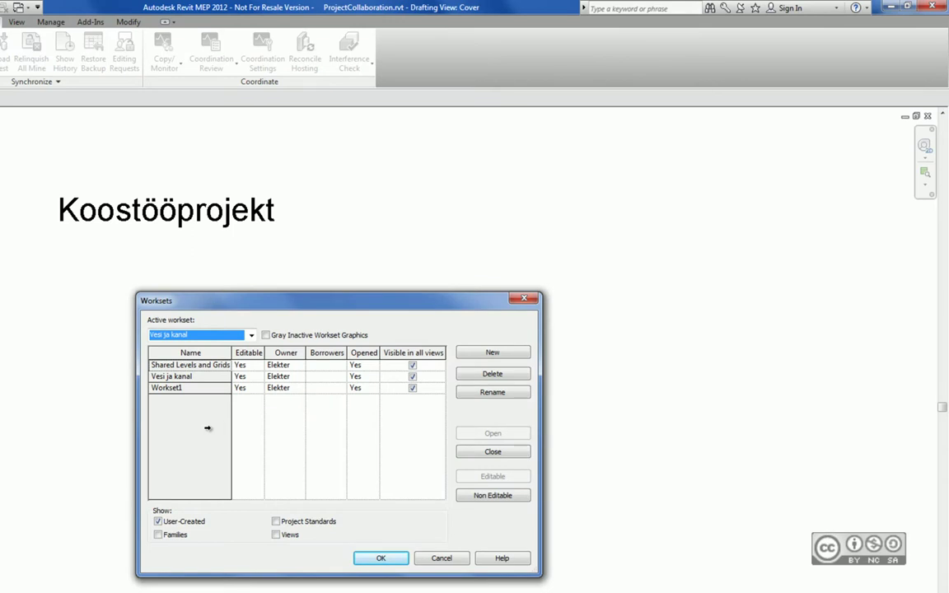
left_click(493, 352)
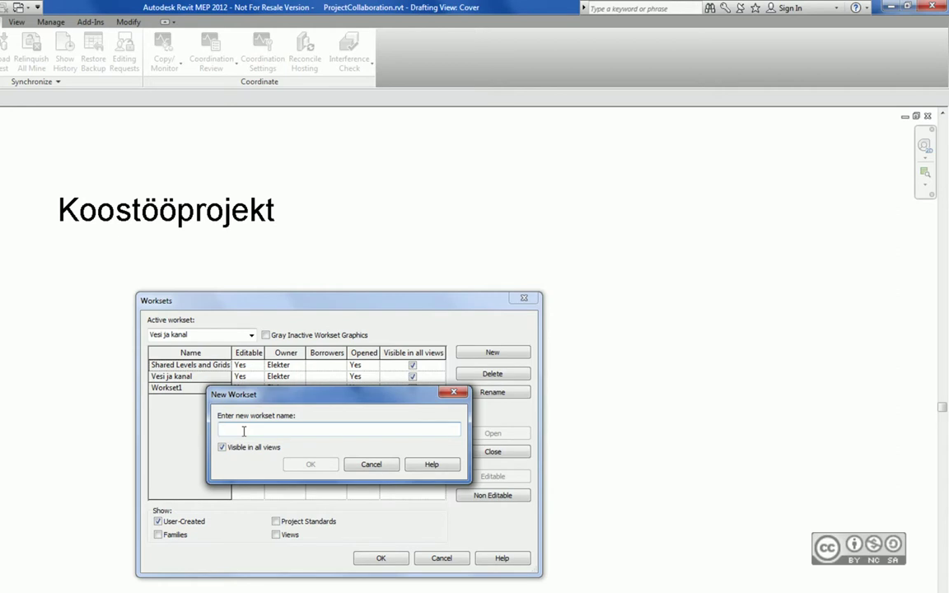
- Name the new workset 'Arhitekt' and confirm it
type("Arhitekt")
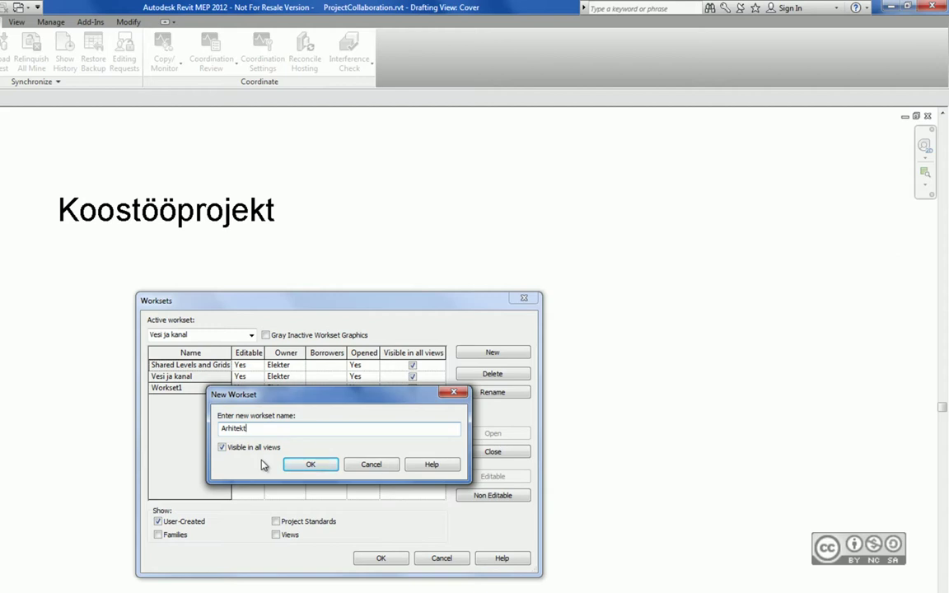
key("Return")
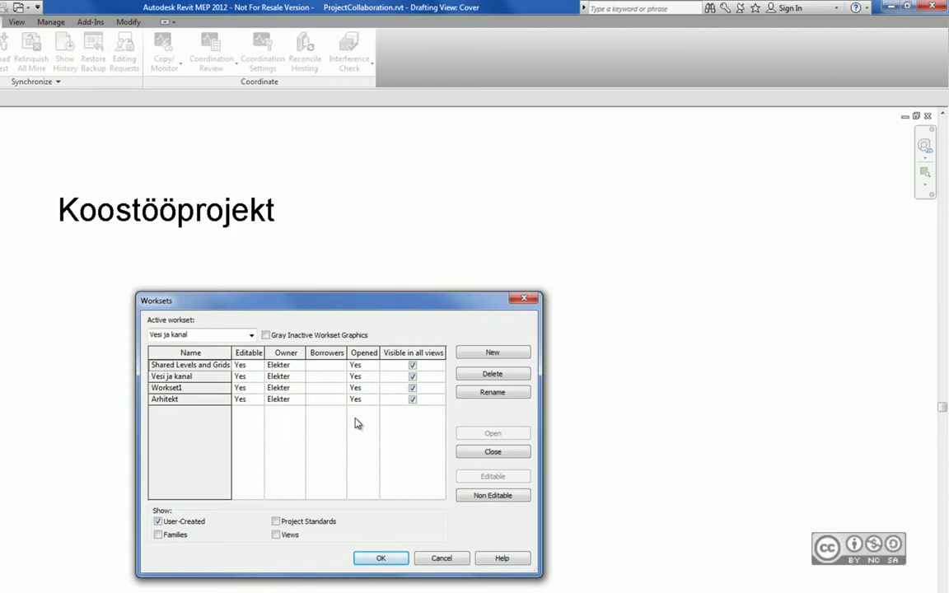
- Set the Arhitekt workset's Opened state to No and apply the changes with OK
left_click(363, 399)
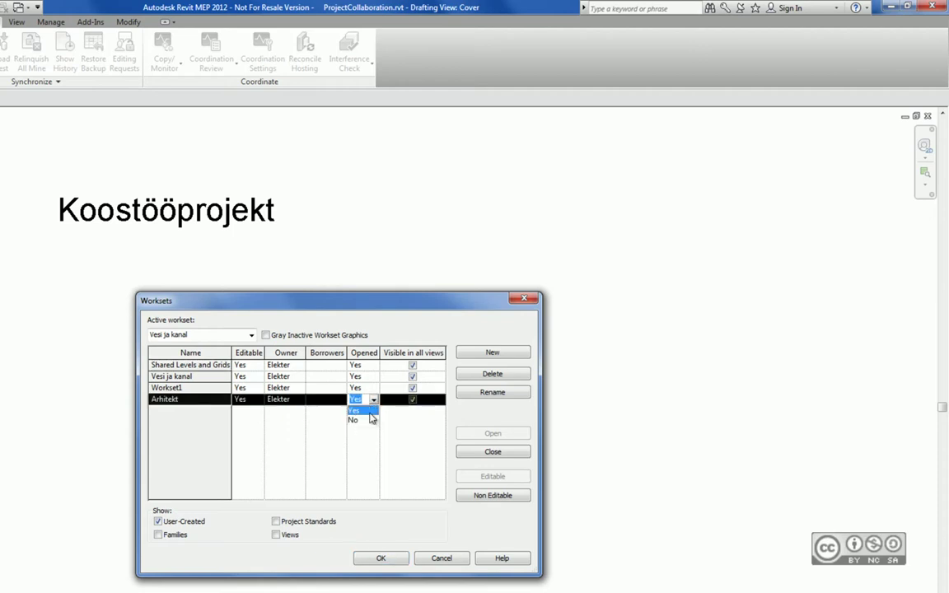
left_click(360, 420)
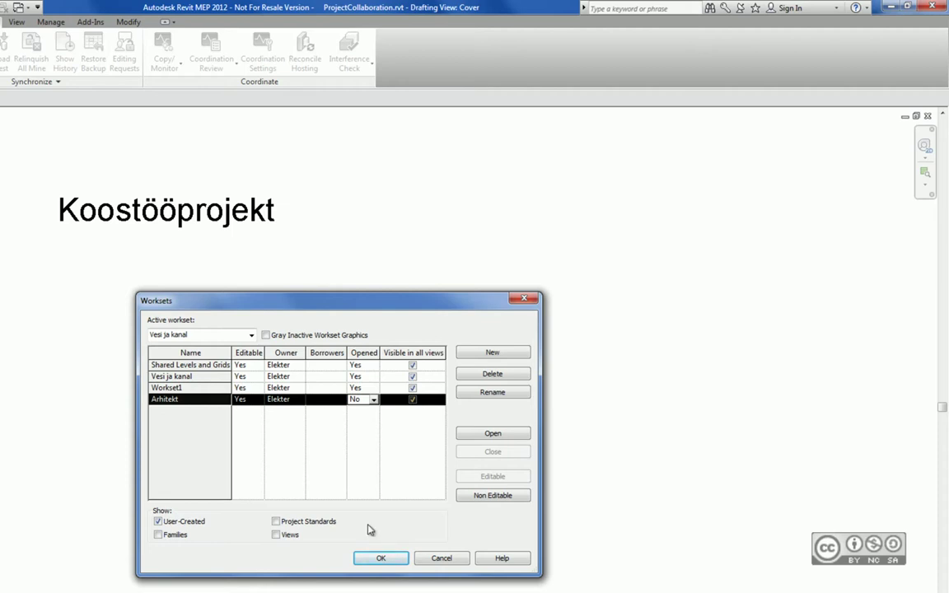
left_click(381, 558)
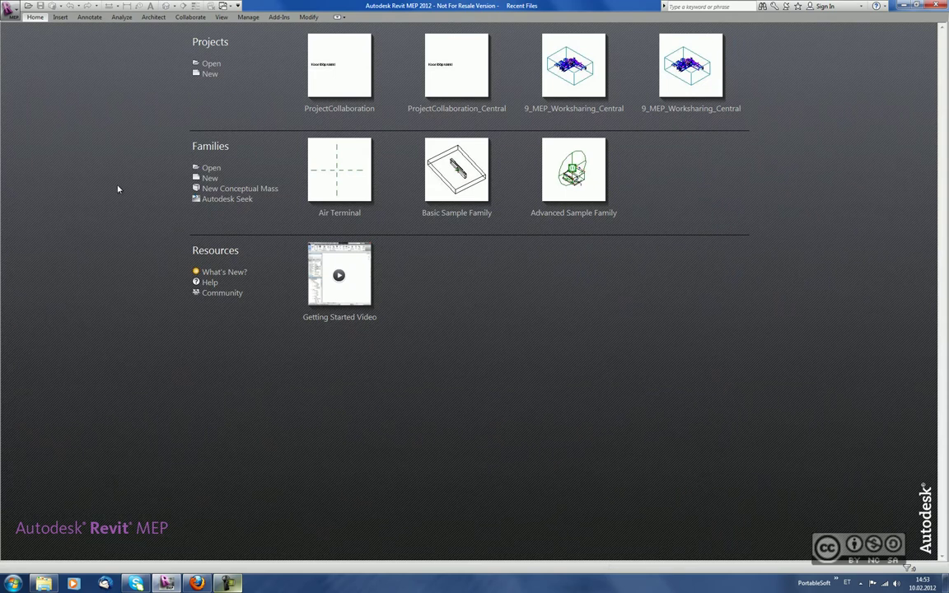
- Open ProjectCollaboration_Central.rvt with Detach from Central turned on
key("ctrl+o")
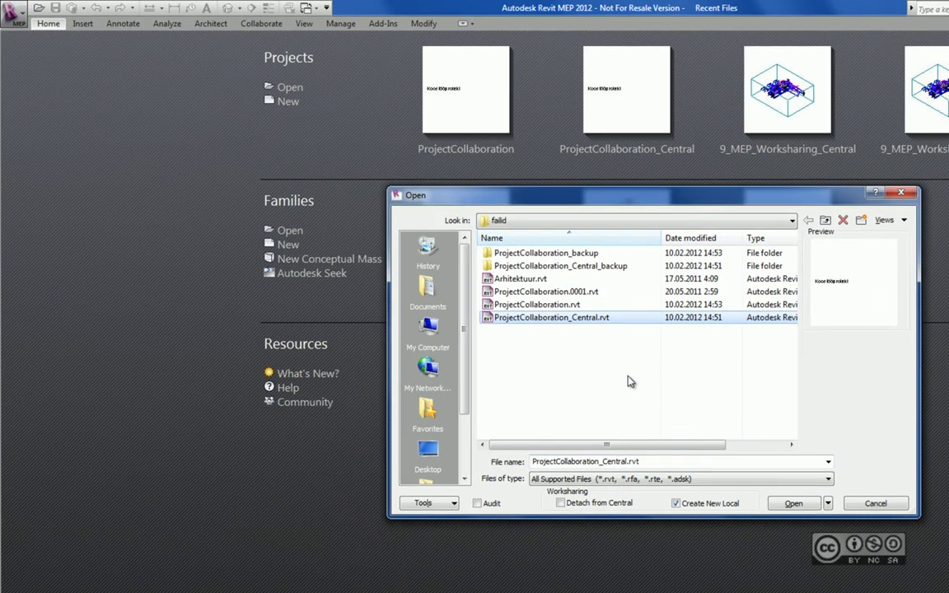
left_click(560, 503)
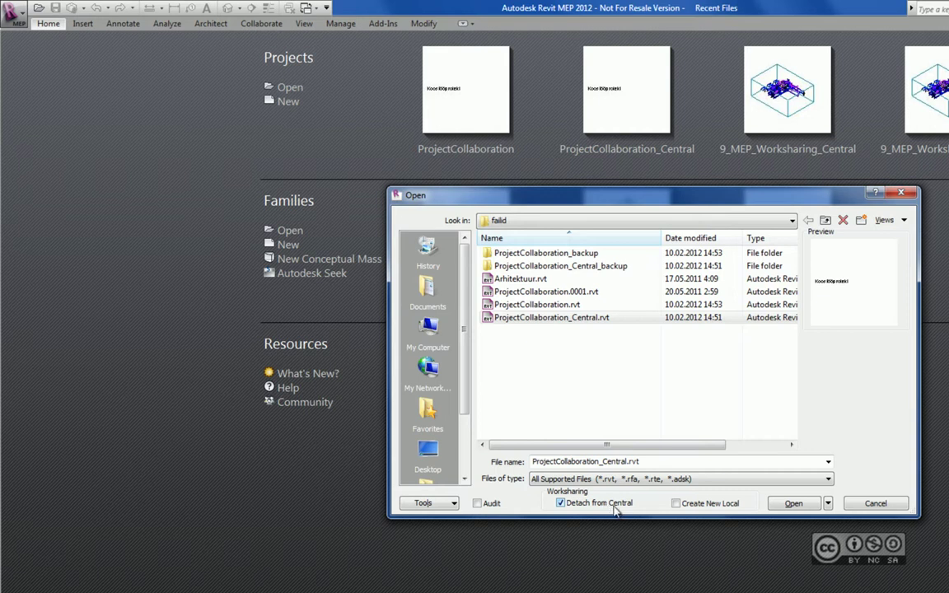
left_click(790, 503)
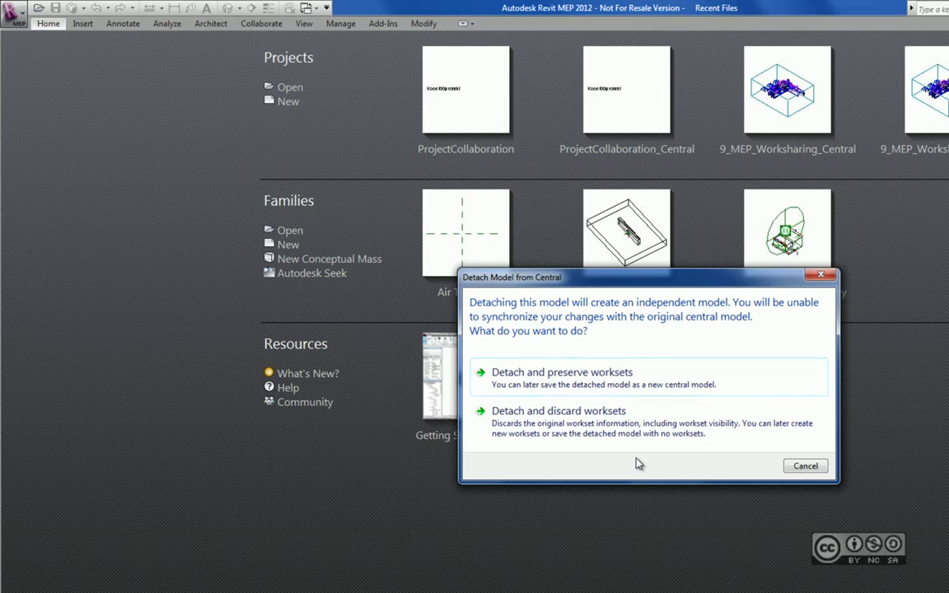
- Cancel the detach prompt to return to the Recent Files page
key("Escape")
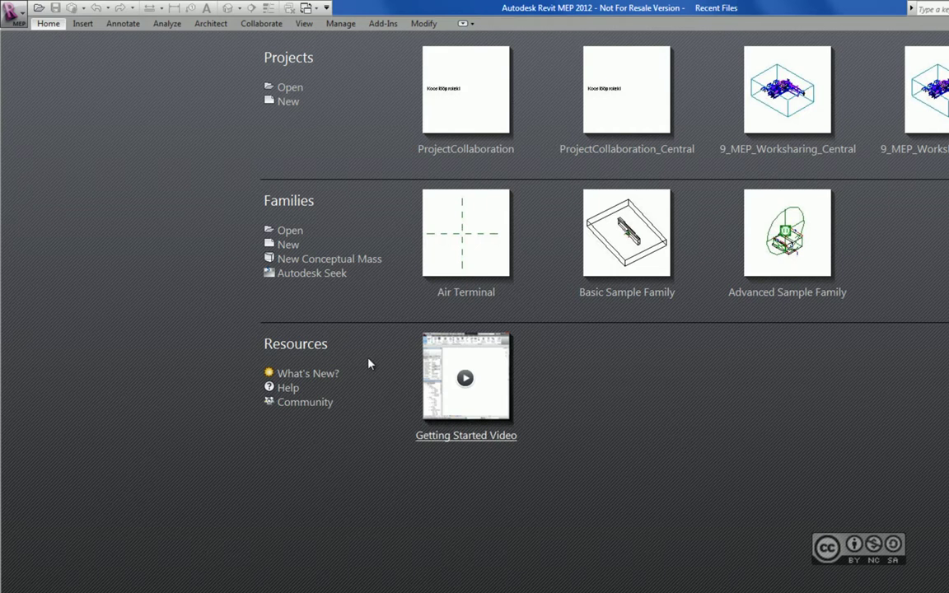
- Open ProjectCollaboration_Central.rvt again with Detach from Central enabled
left_click(39, 8)
left_click(582, 317)
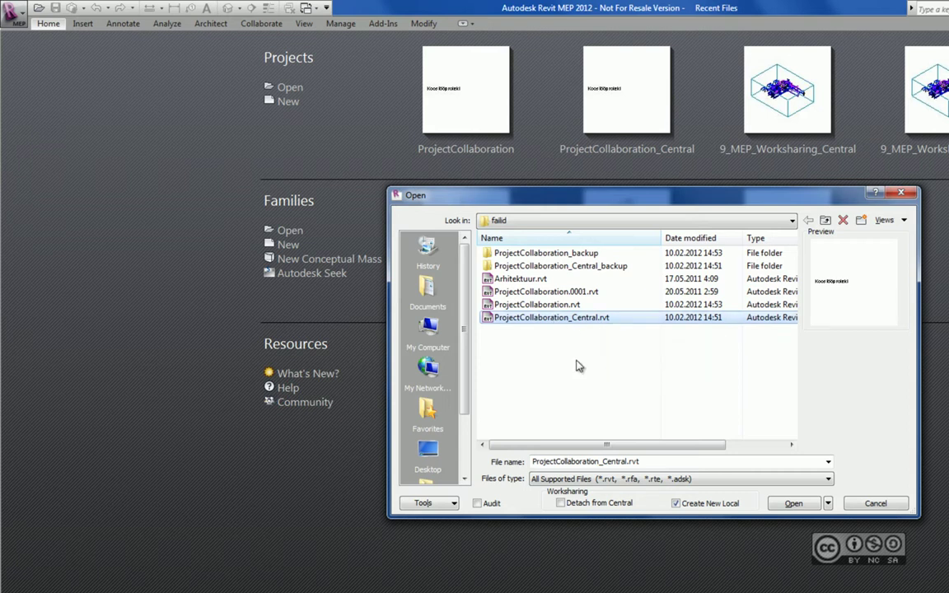
left_click(560, 503)
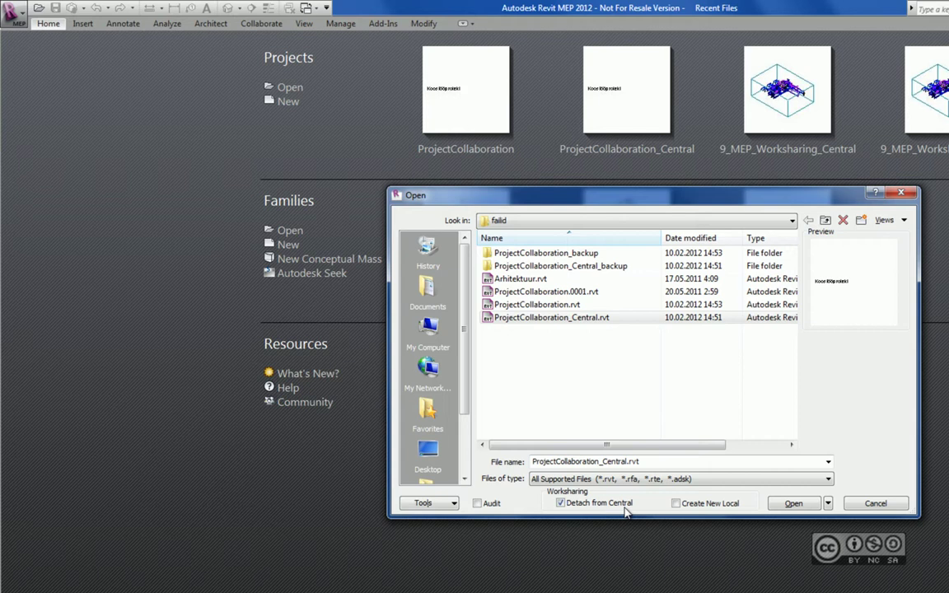
left_click(799, 505)
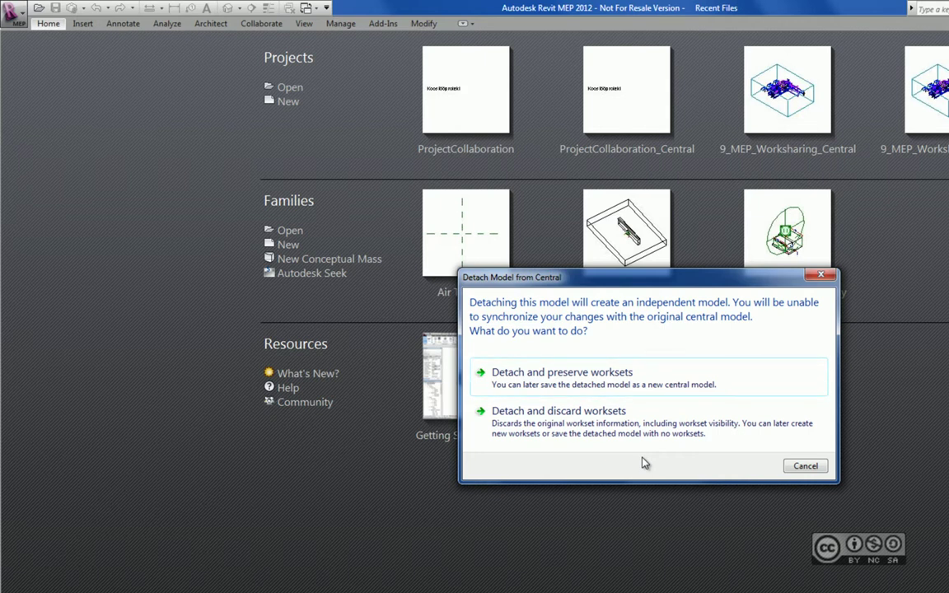
- Detach the model while preserving its worksets
left_click(577, 374)
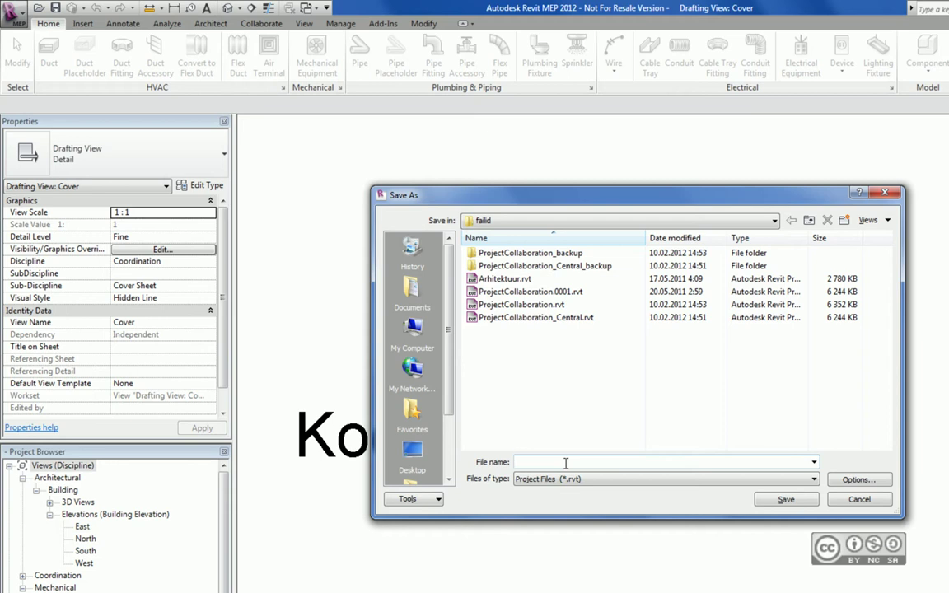
- Save the detached copy as Arhitekt_Partner1.rvt
type("Arhitekt")
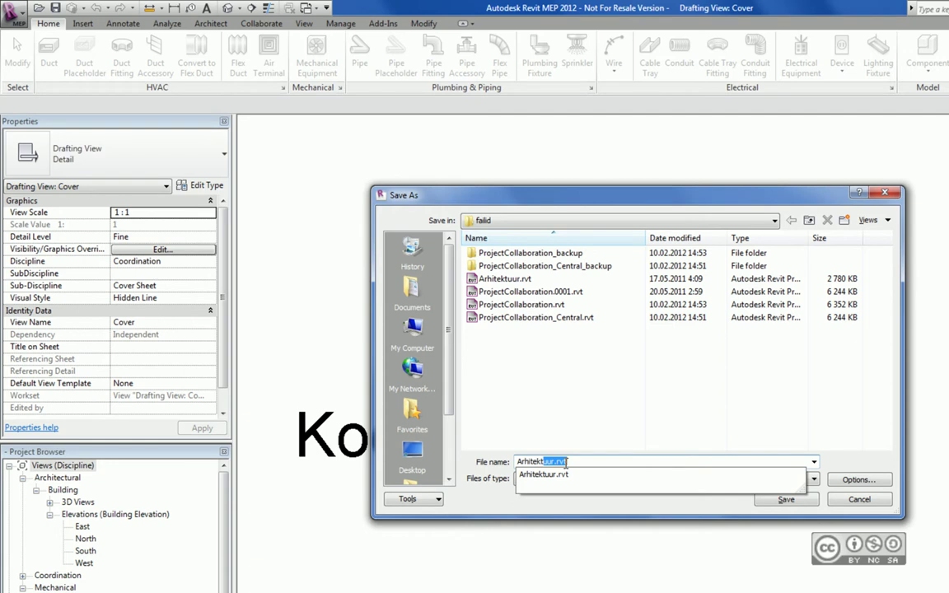
type("_Partner 1")
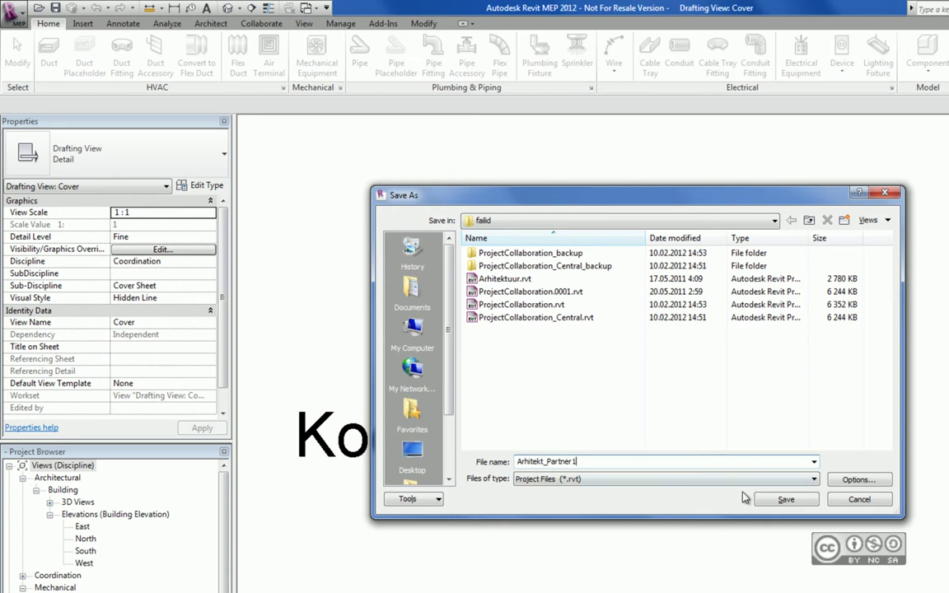
left_click(780, 501)
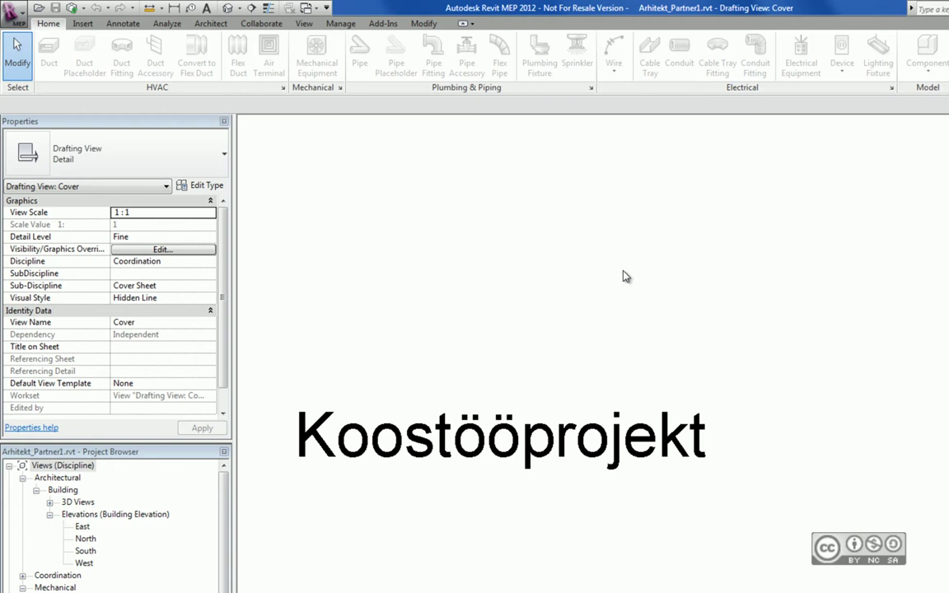
key("alt+Tab")
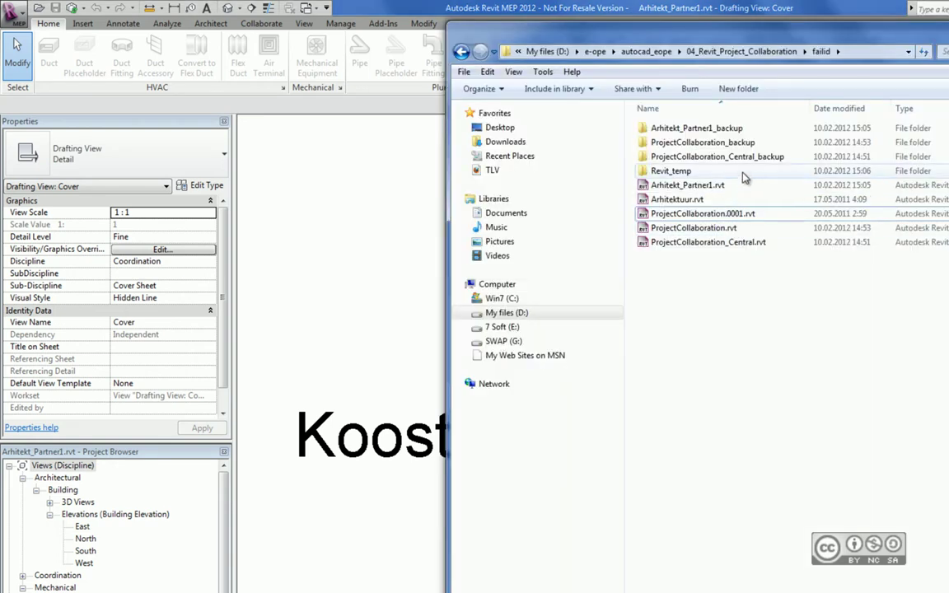
left_click(745, 164)
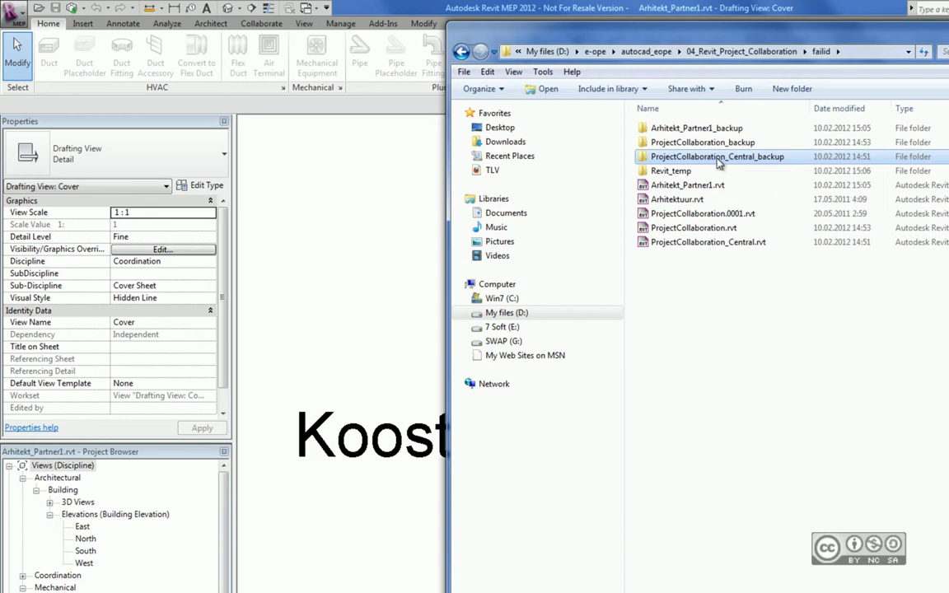
key("alt+Tab")
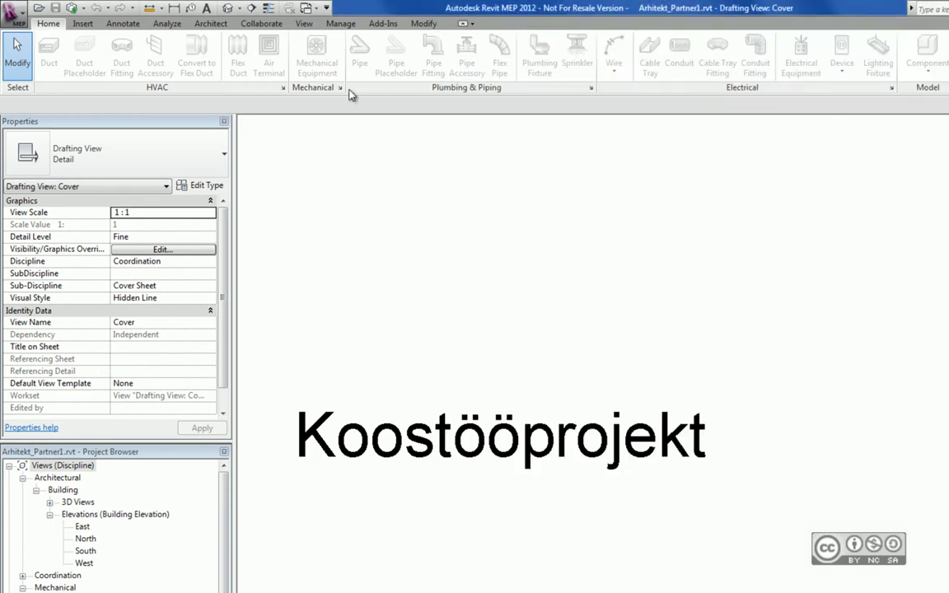
- Switch to the Collaborate tab to show the worksharing tools
left_click(272, 23)
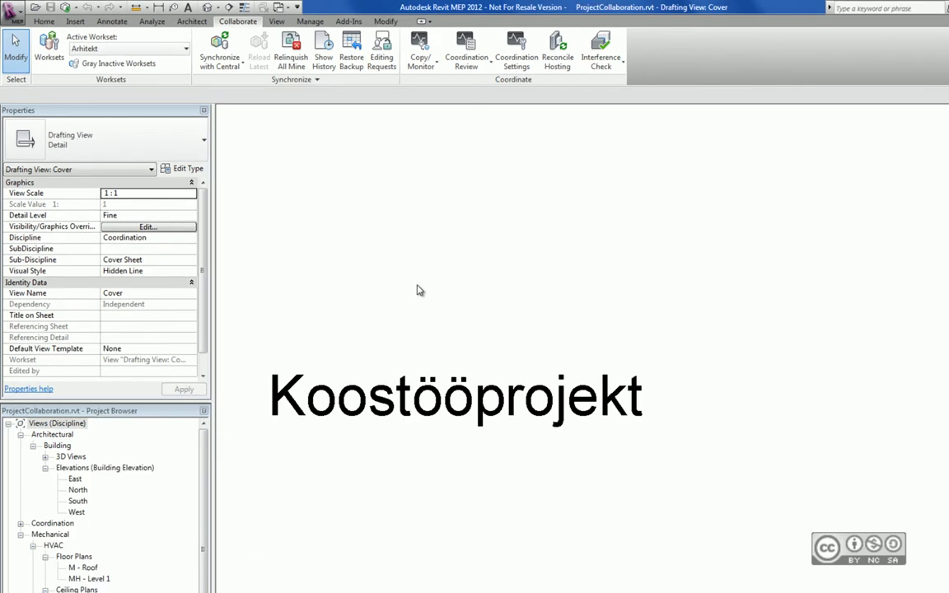
- Set Shared Levels and Grids as the active workset in the Worksets dialog
left_click(49, 47)
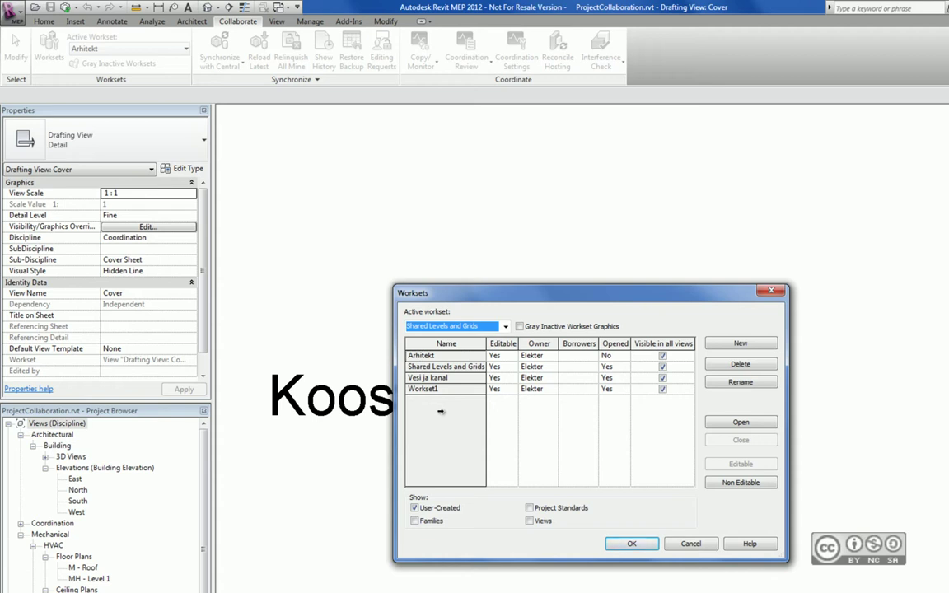
left_click(437, 367)
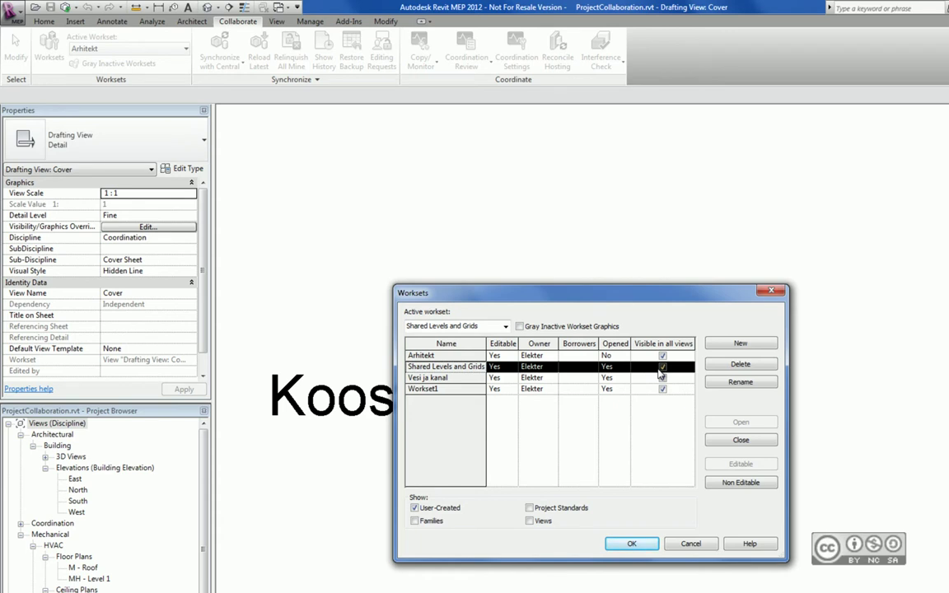
key("Return")
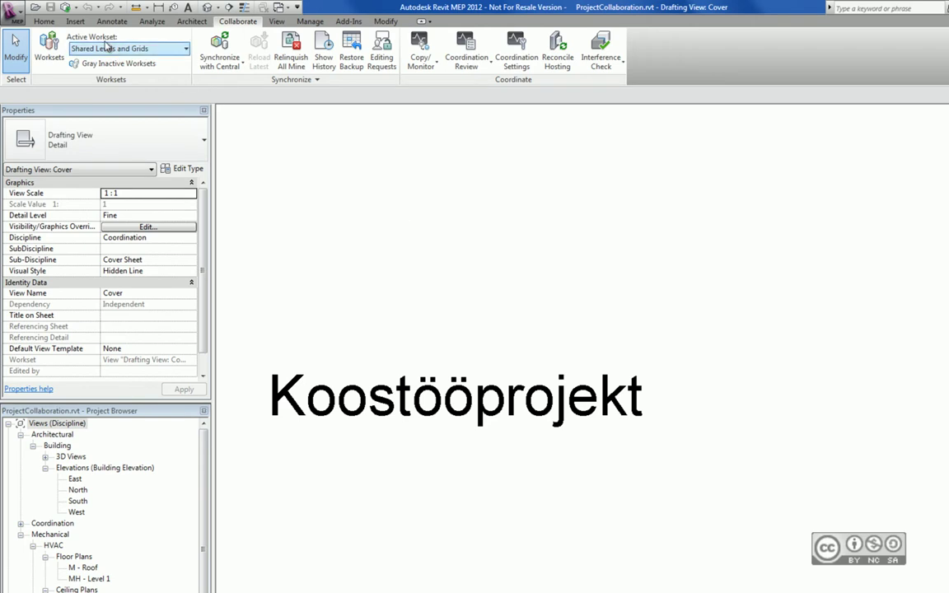
- Open the default {3D} view and choose Arhitektuur.rvt as the Revit model to link
left_click(75, 22)
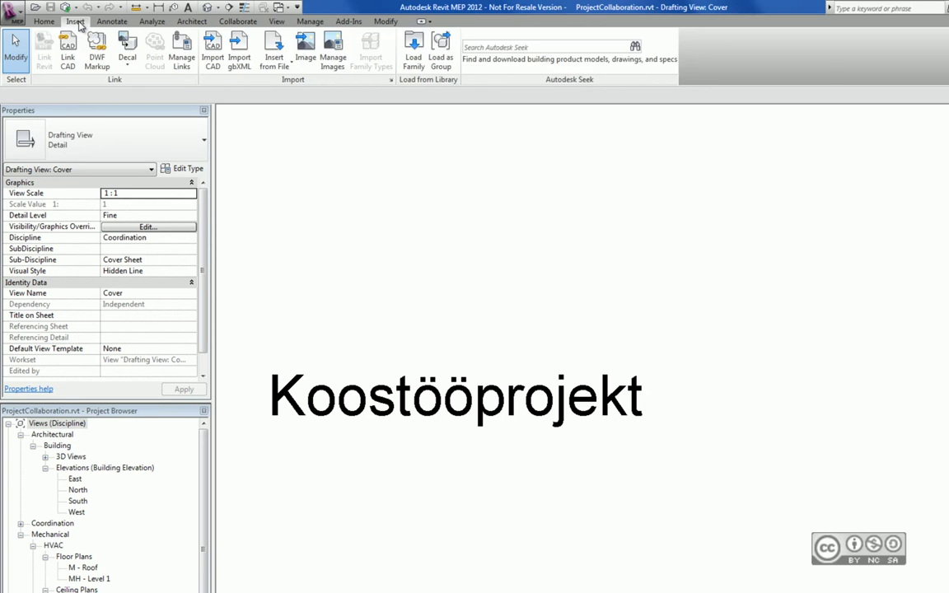
left_click(45, 456)
double_click(76, 467)
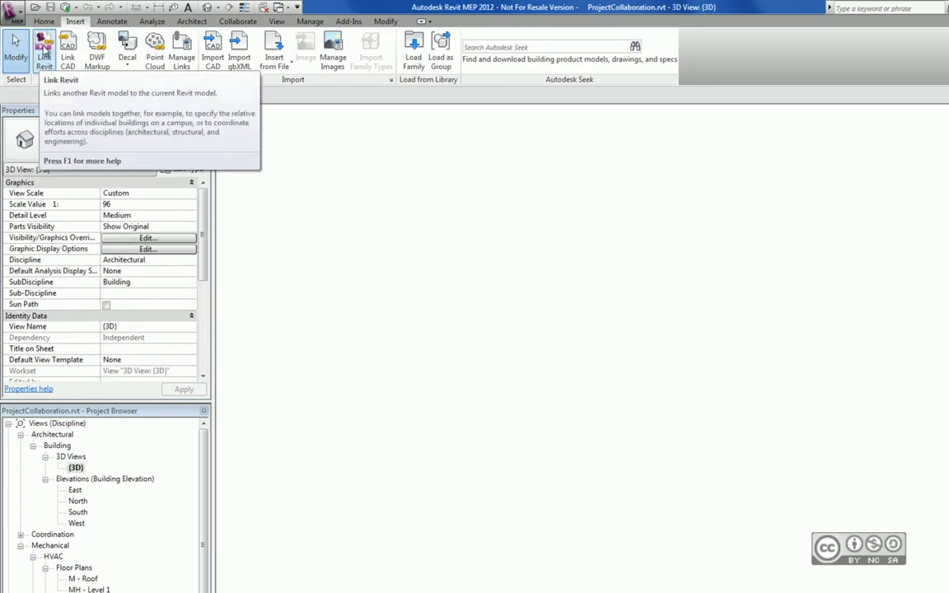
left_click(44, 51)
left_click(478, 319)
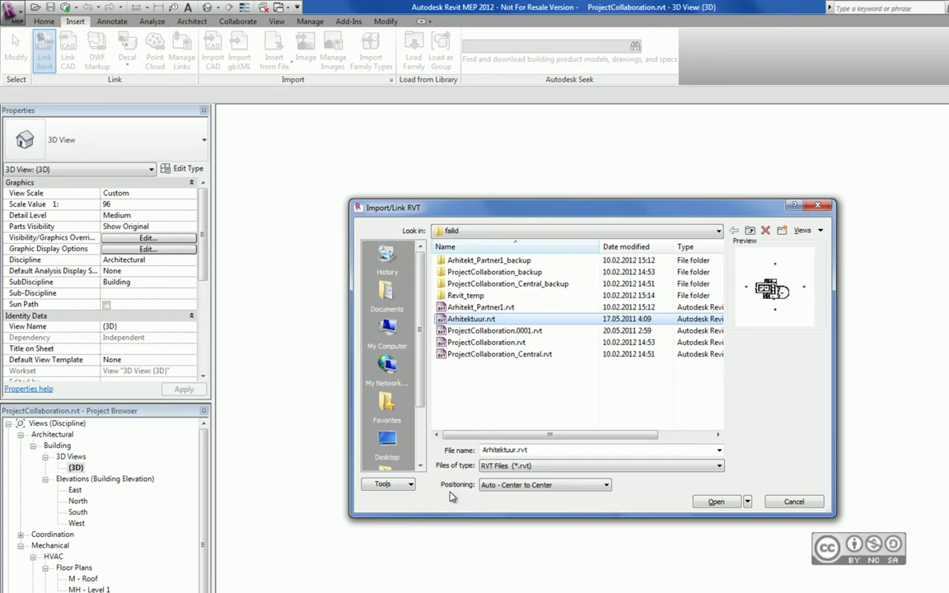
- Open the Positioning dropdown for linking Arhitektuur.rvt
left_click(557, 486)
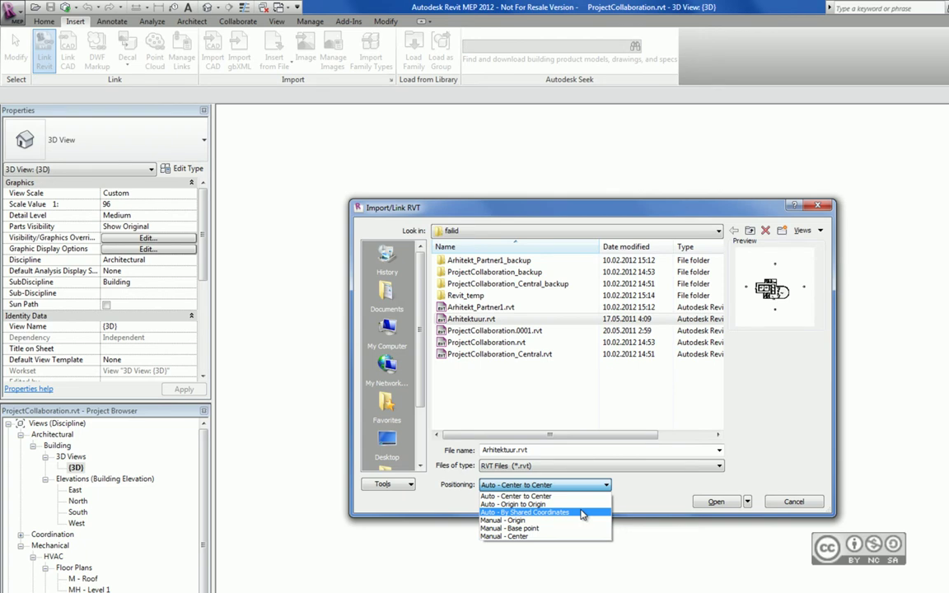
- Link Arhitektuur.rvt with Auto - Origin to Origin positioning, leaving workset options unchanged
left_click(568, 504)
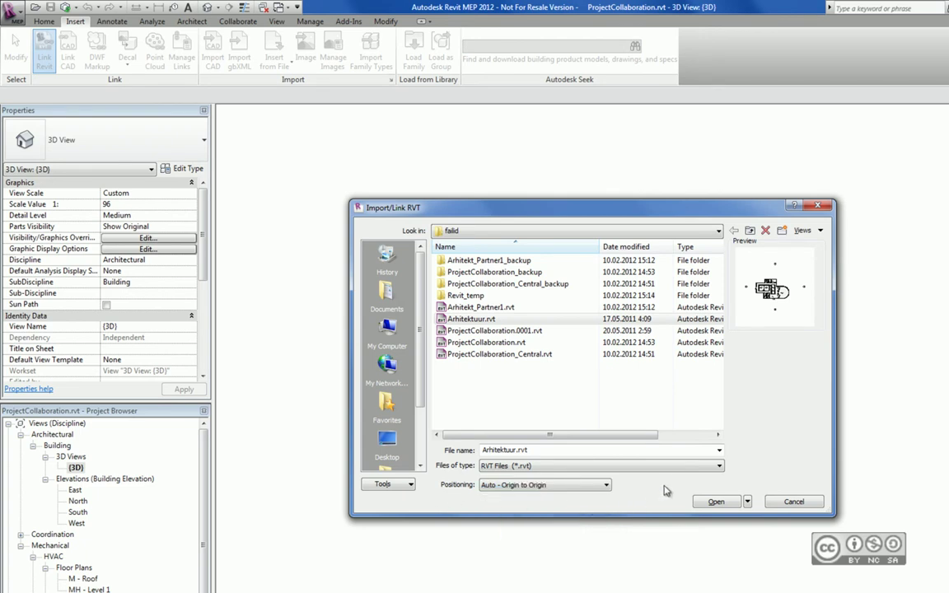
left_click(747, 502)
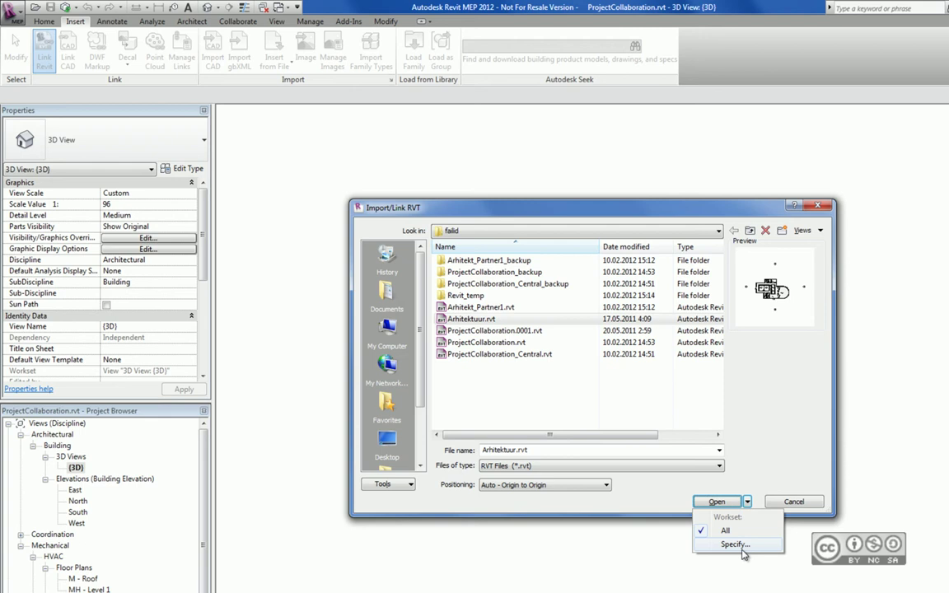
left_click(735, 545)
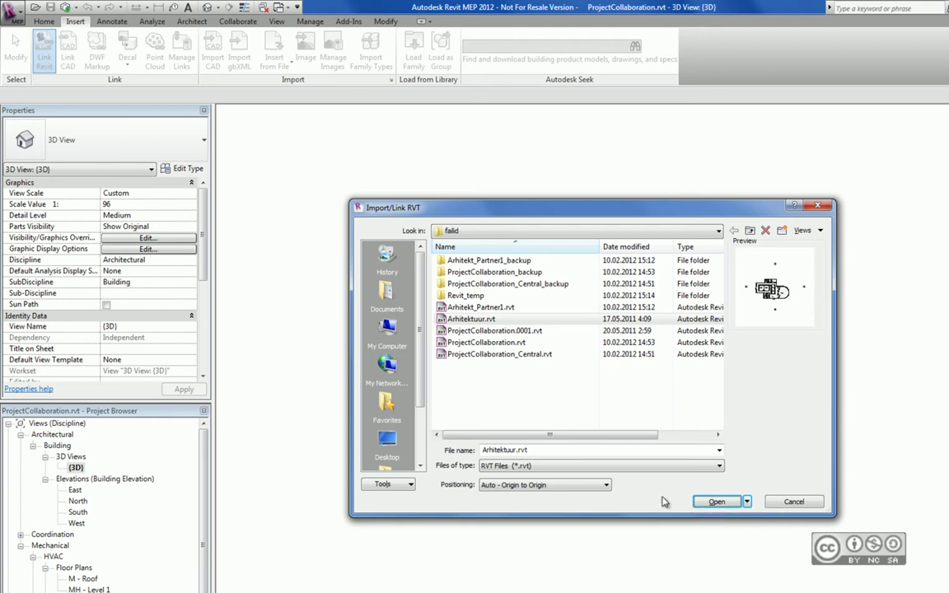
left_click(715, 503)
- Zoom the 3D view out and back in to see the whole linked Arhitektuur.rvt building
scroll(590, 472, "down", 3)
scroll(590, 473, "down", 2)
scroll(655, 482, "down", 1)
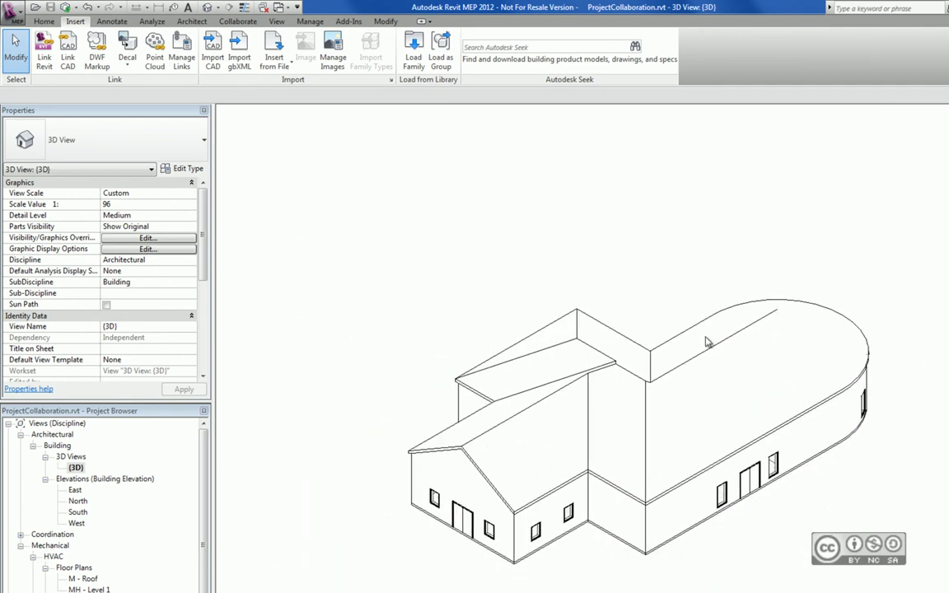
scroll(683, 417, "up", 1)
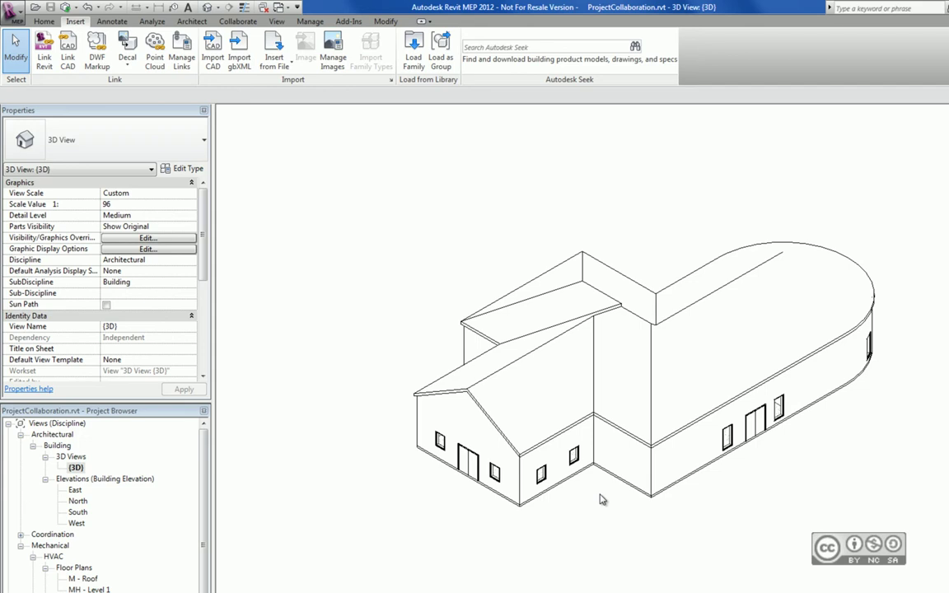
- Pin the linked Arhitektuur.rvt model in place and clear the selection
left_click(608, 427)
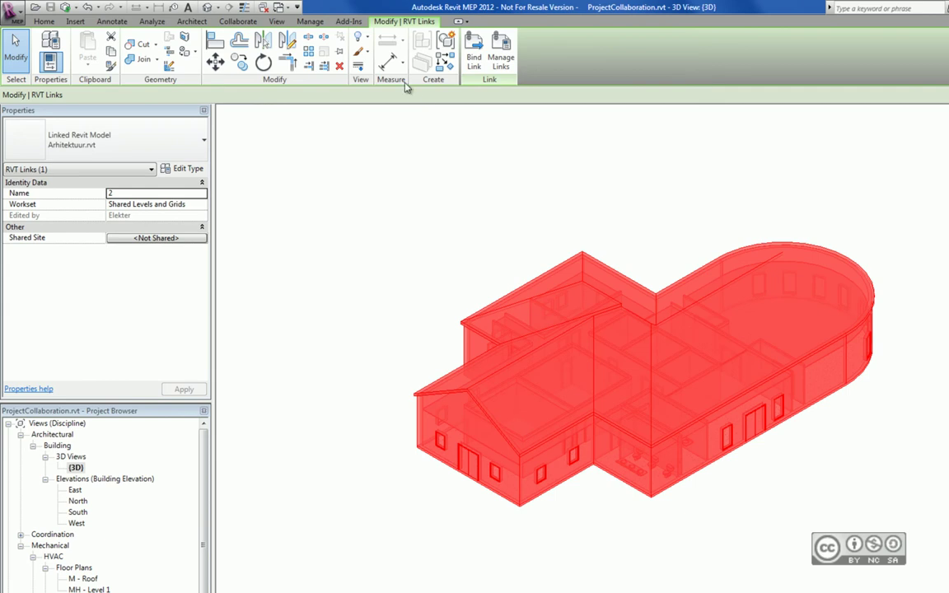
left_click(340, 55)
left_click(628, 565)
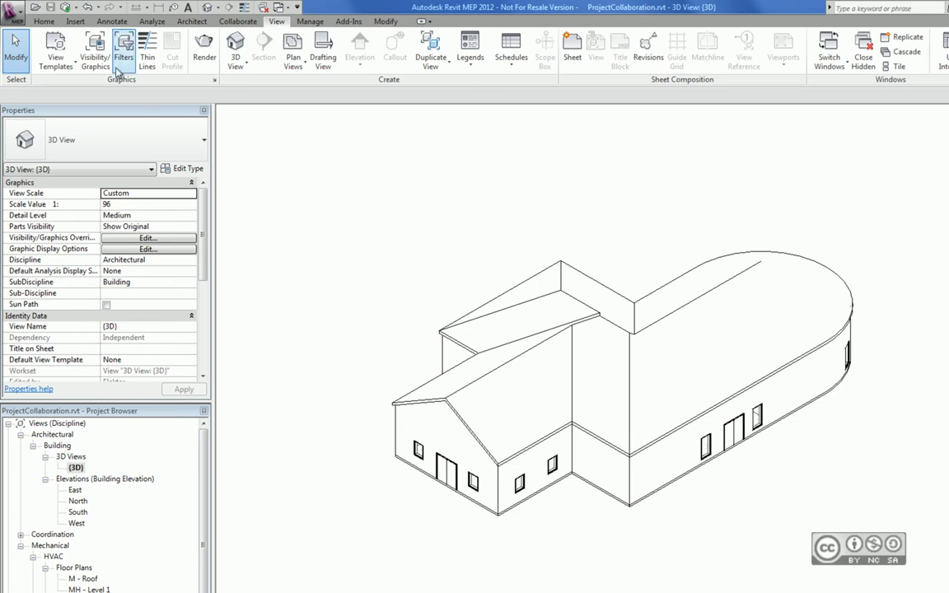
- In Visibility/Graphics, show categories from all disciplines and turn on Site > Project Base Point
left_click(96, 53)
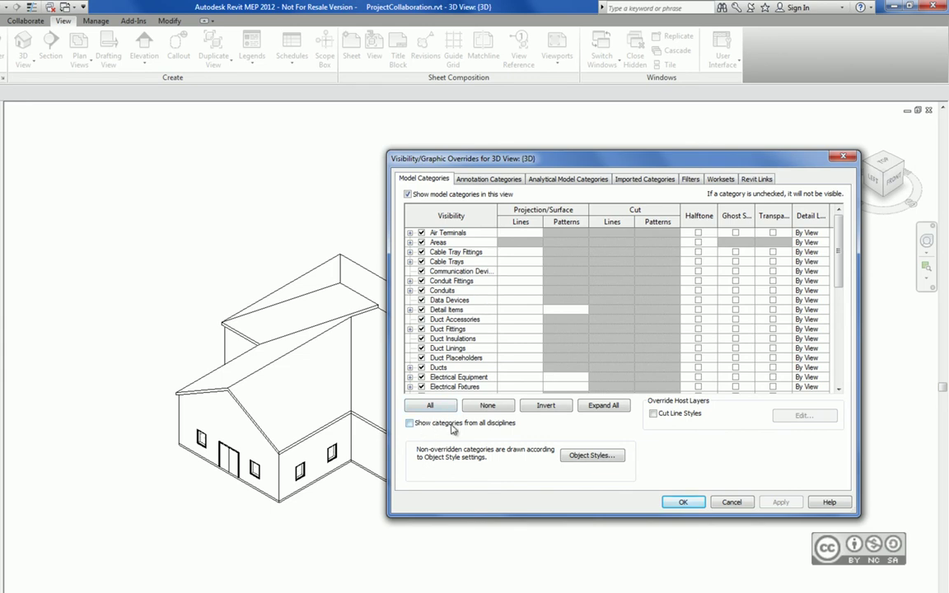
left_click_drag(836, 260, 837, 325)
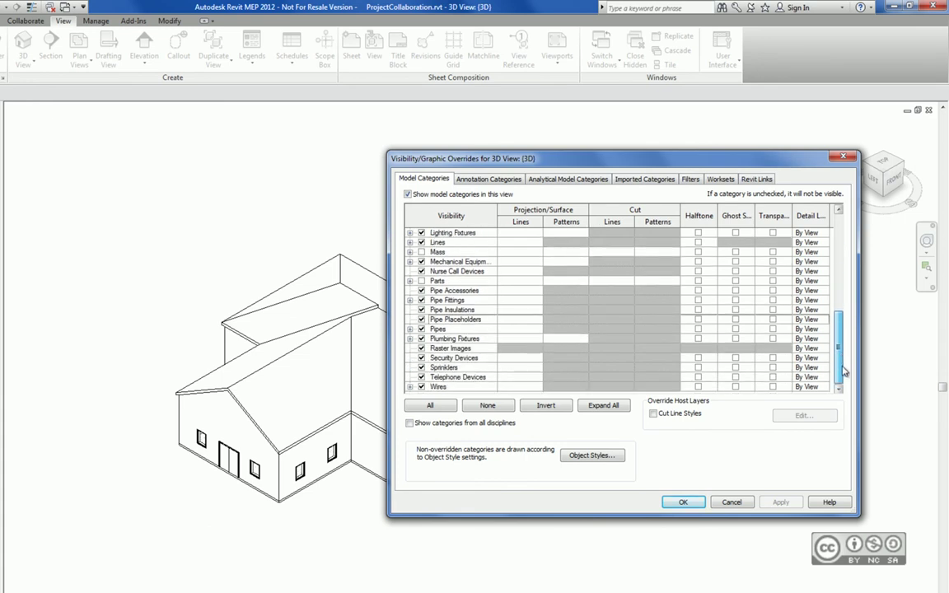
left_click(410, 424)
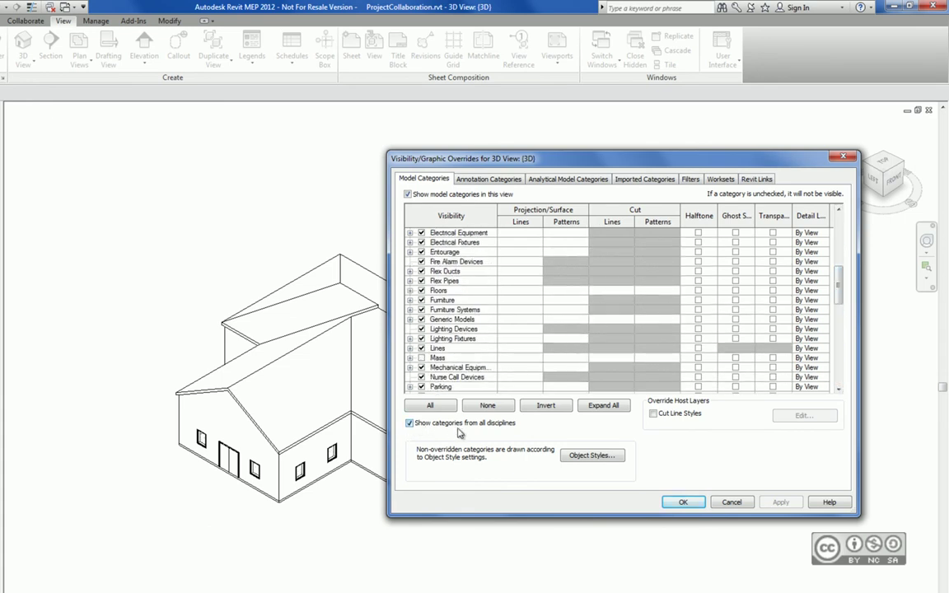
left_click_drag(837, 284, 850, 342)
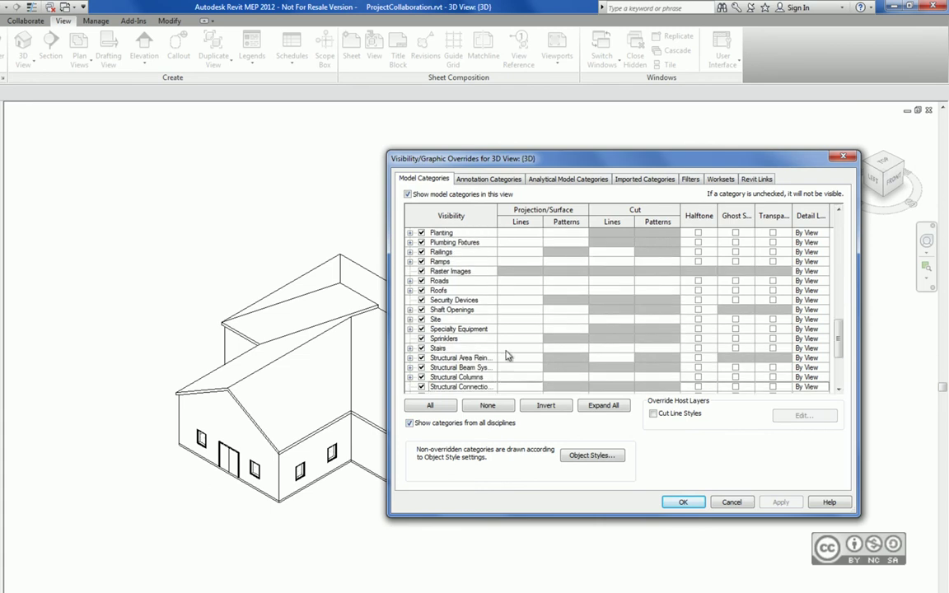
left_click(410, 319)
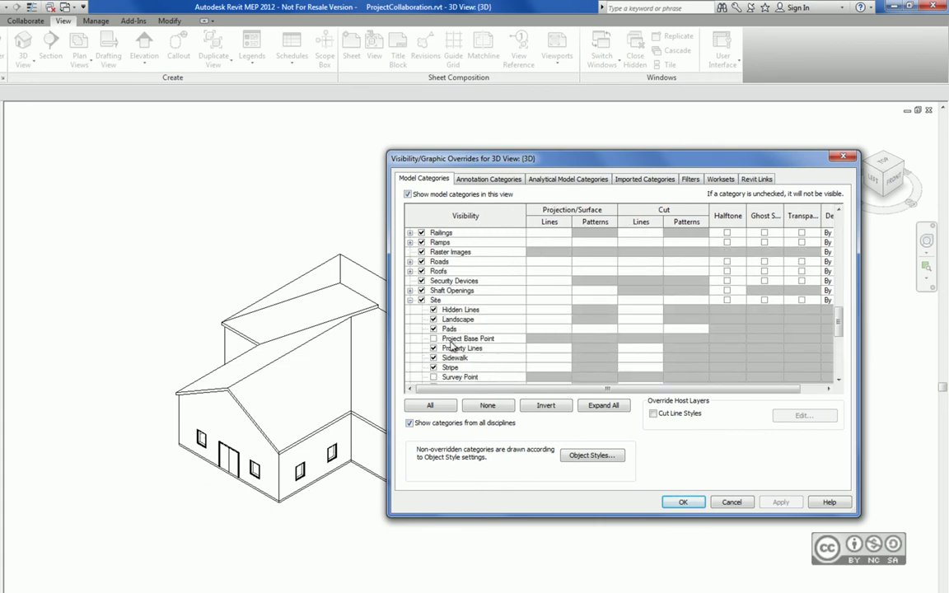
left_click(434, 340)
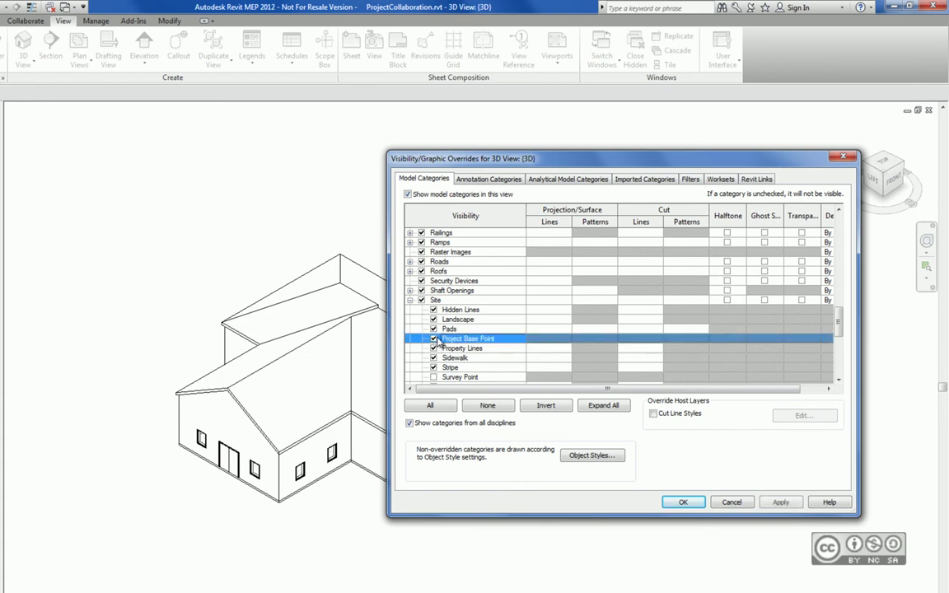
left_click(778, 501)
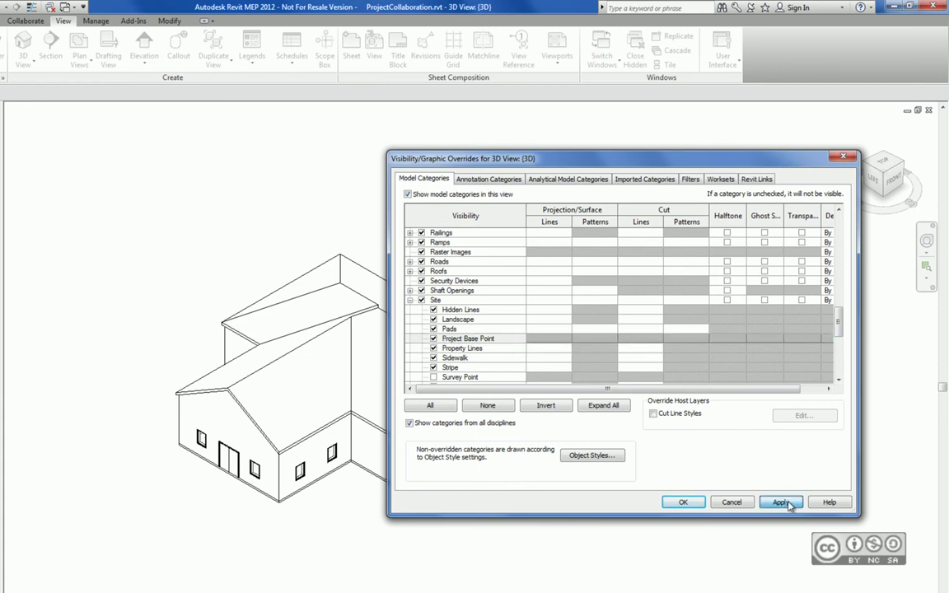
left_click(683, 502)
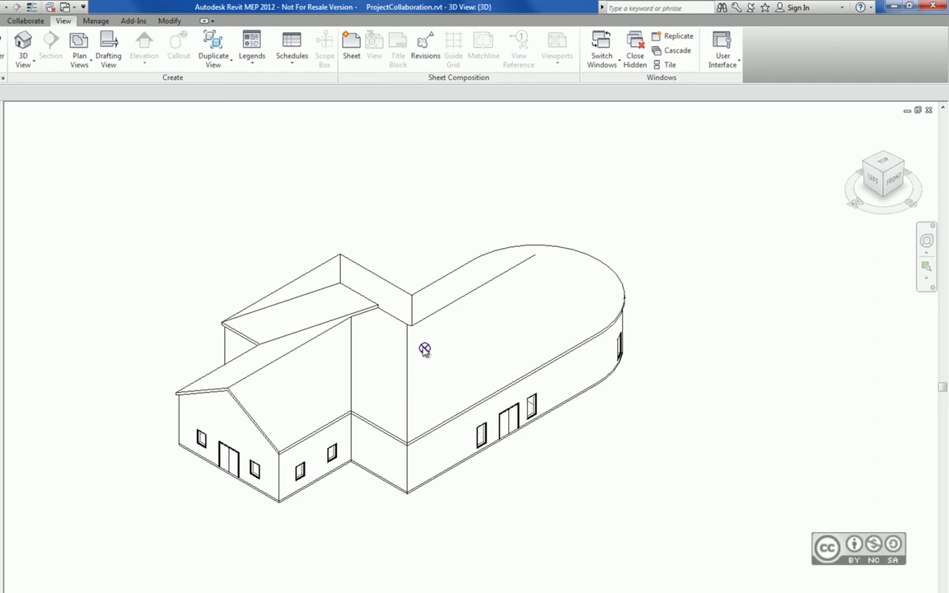
- Select the project base point and inspect its Angle to True North and E/W values, leaving 0.0
left_click(424, 349)
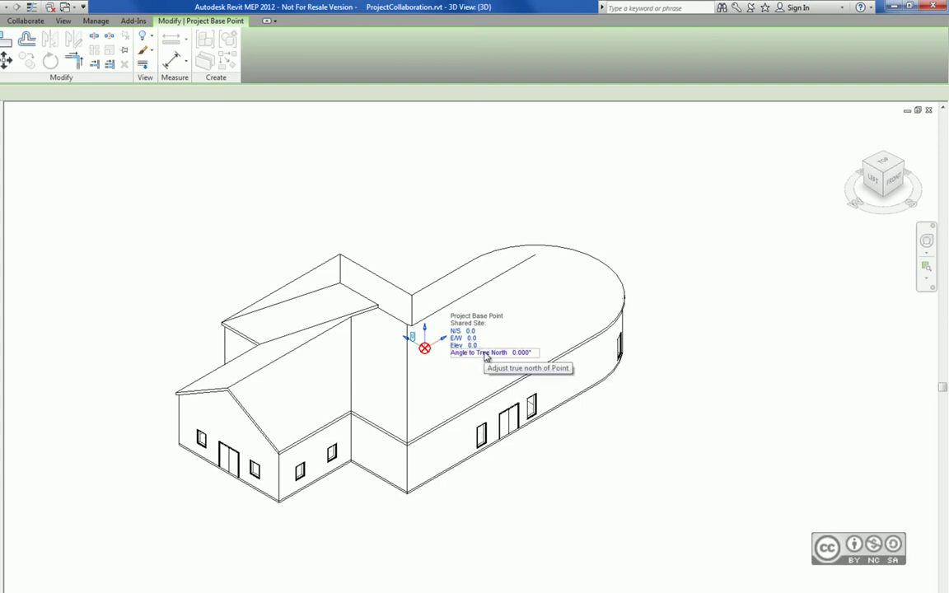
left_click(485, 354)
left_click(487, 344)
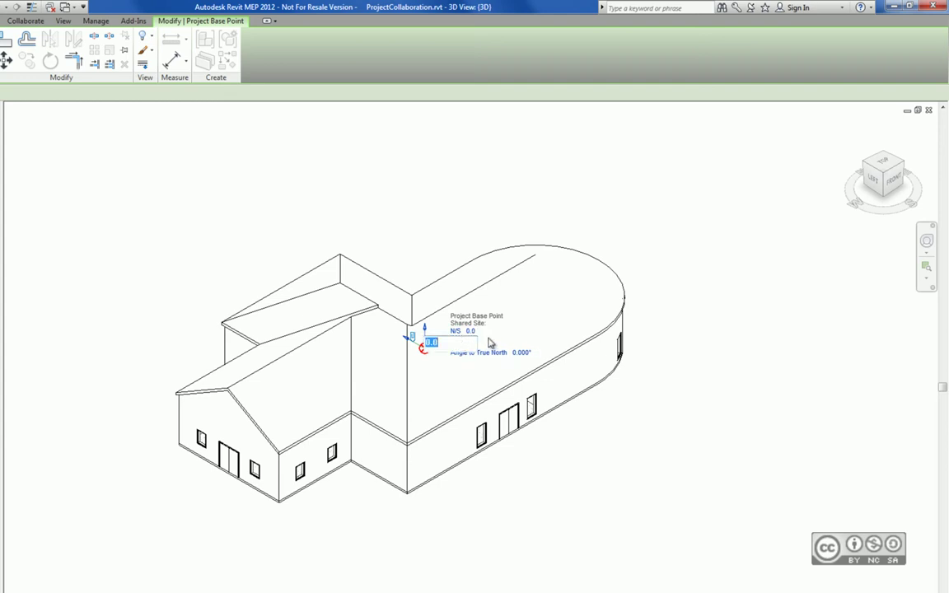
key("Return")
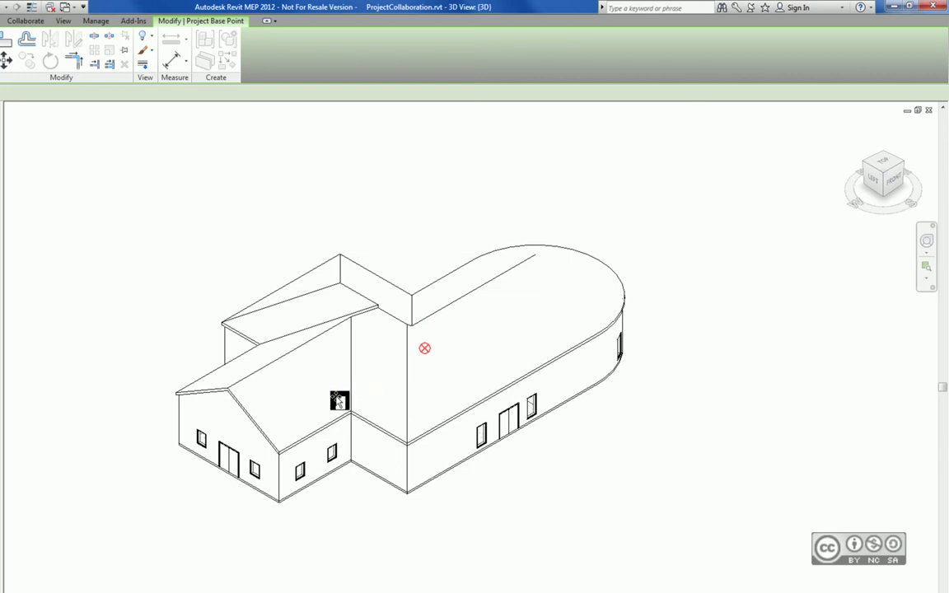
left_click_drag(339, 400, 325, 406)
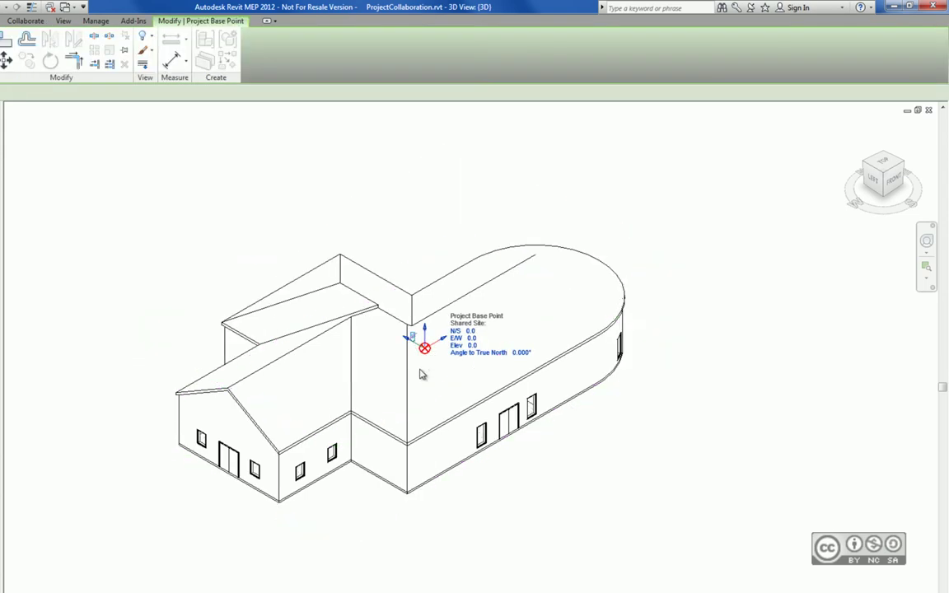
mouse_move(425, 348)
left_mouse_down()
mouse_move(316, 427)
mouse_move(278, 502)
left_mouse_up()
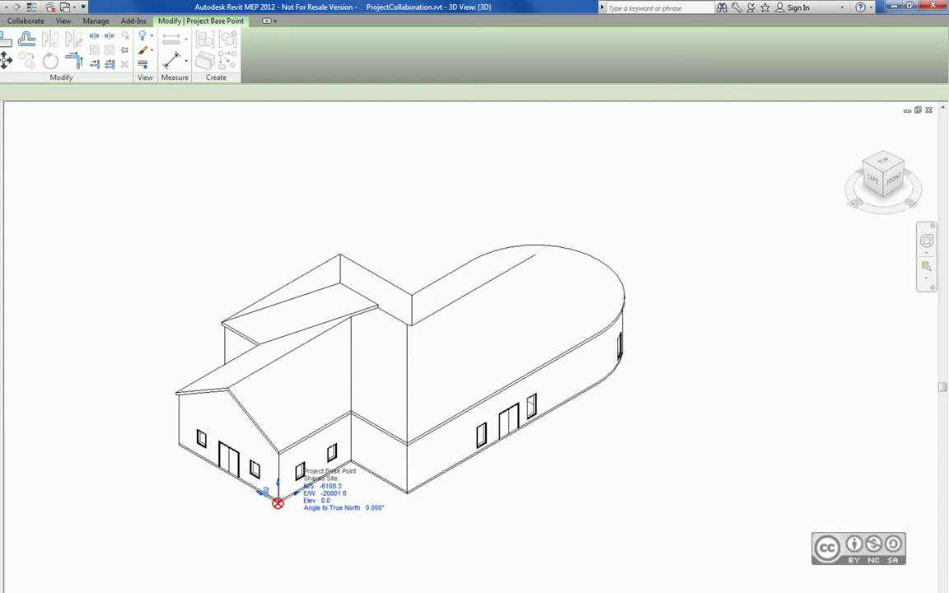
key("ctrl+z")
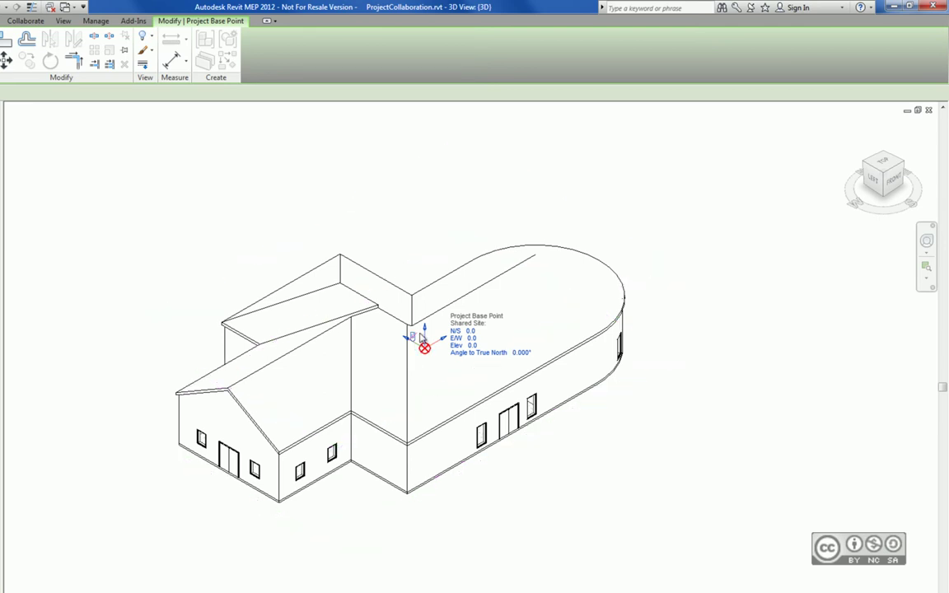
key("Escape")
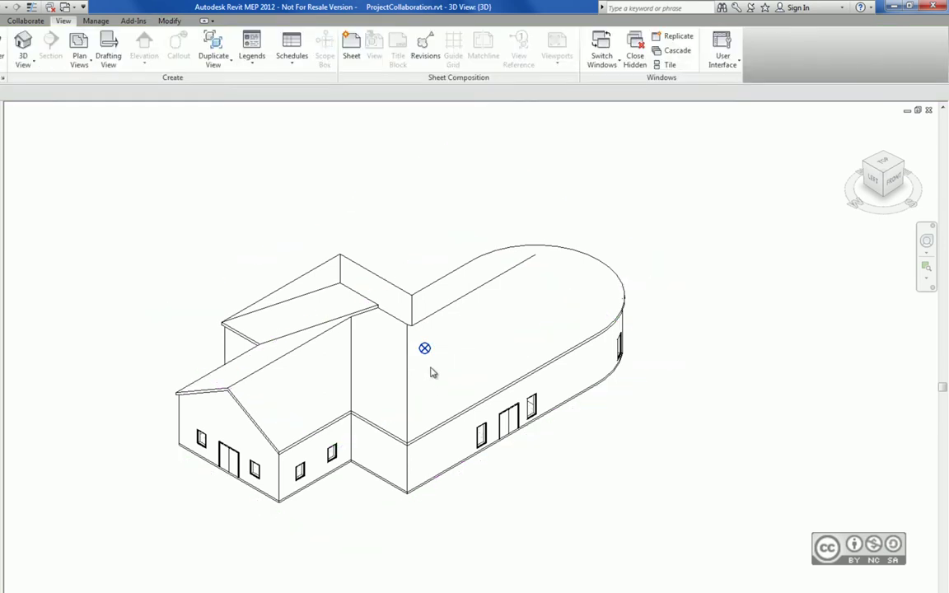
left_click(95, 21)
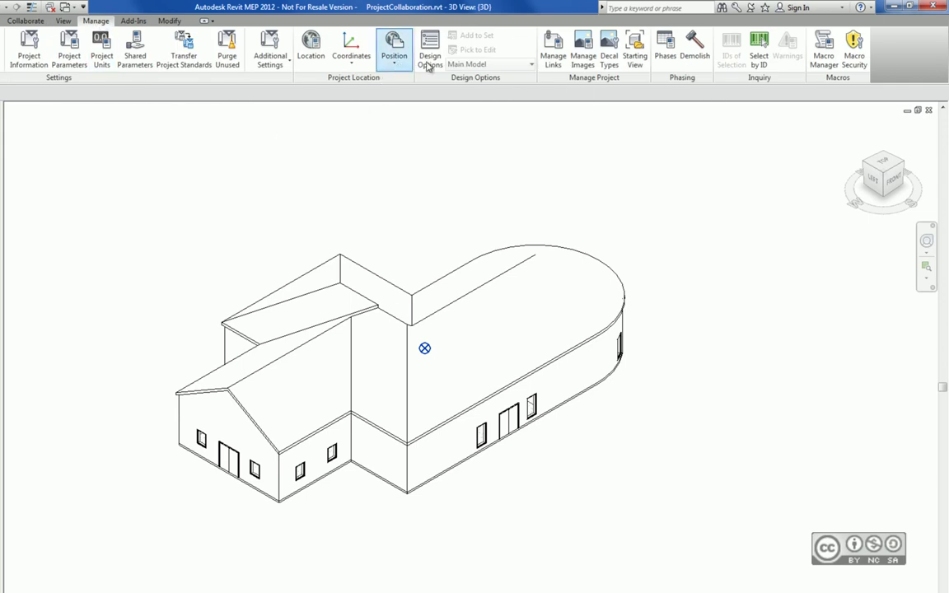
left_click(403, 68)
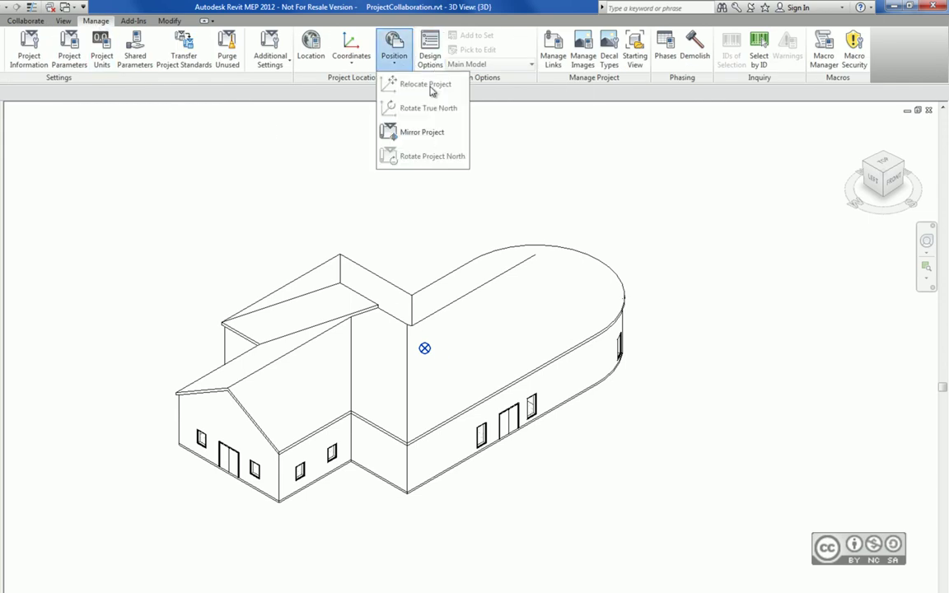
left_click(424, 348)
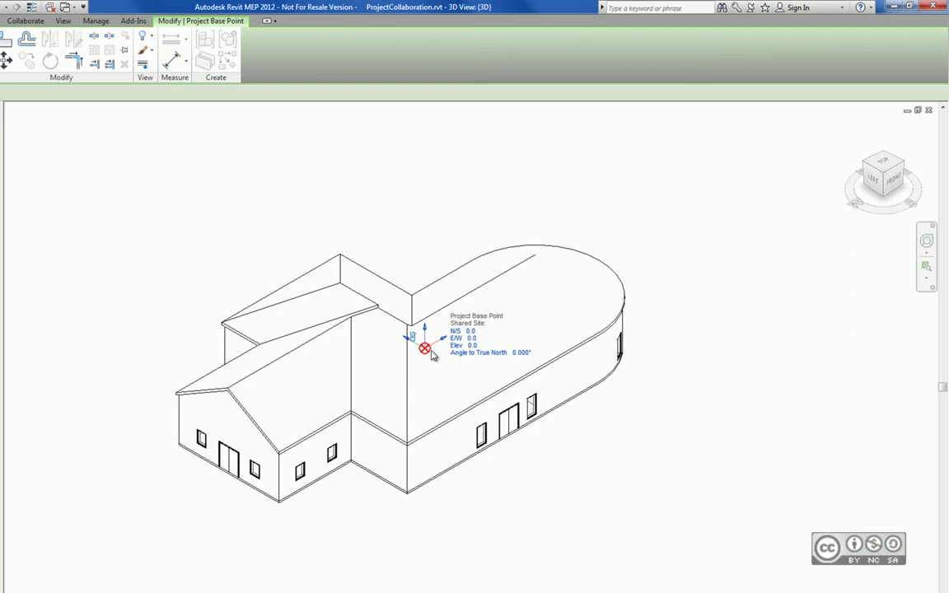
key("Escape")
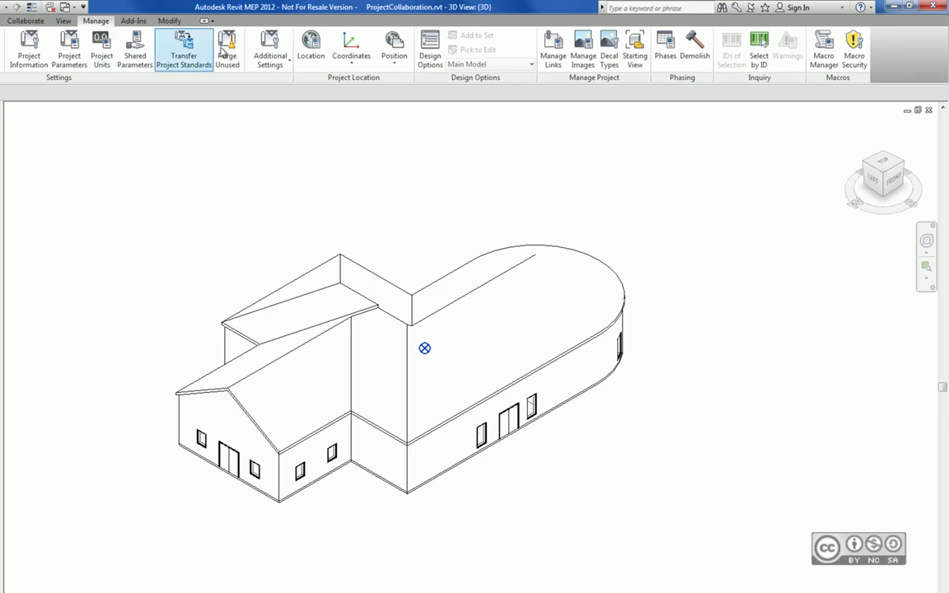
- Acquire coordinates from the linked building model and dismiss the already-synchronized notice
left_click(356, 59)
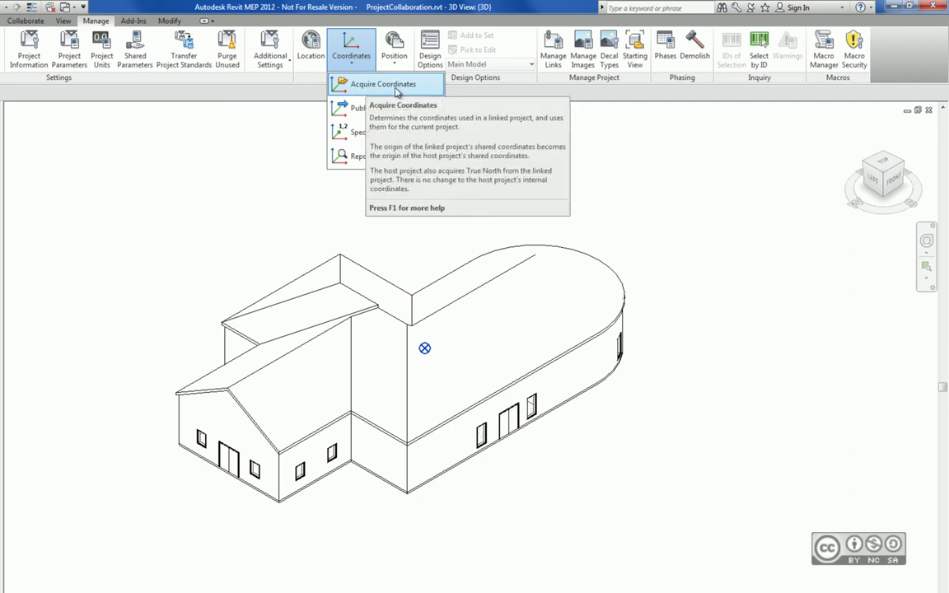
left_click(396, 85)
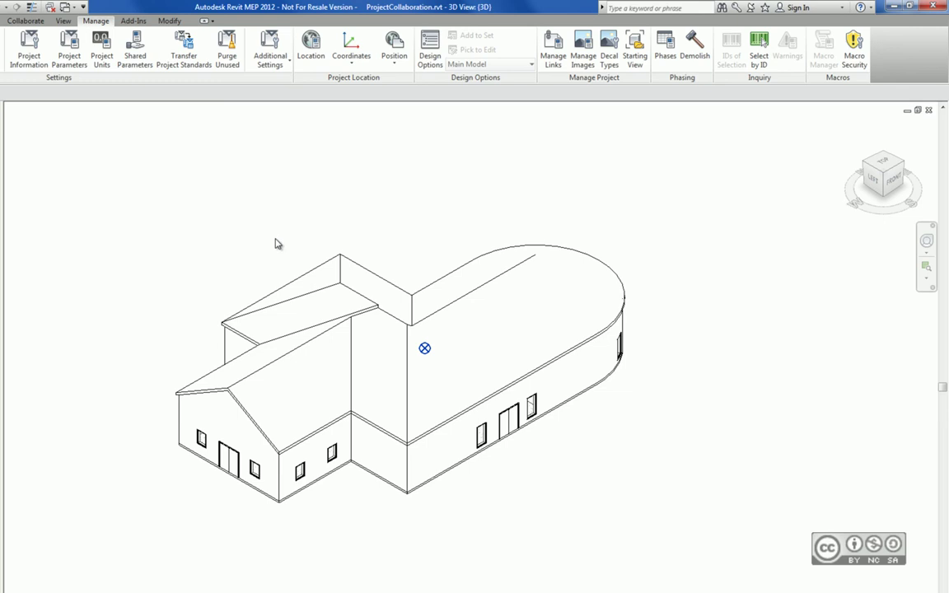
left_click(289, 288)
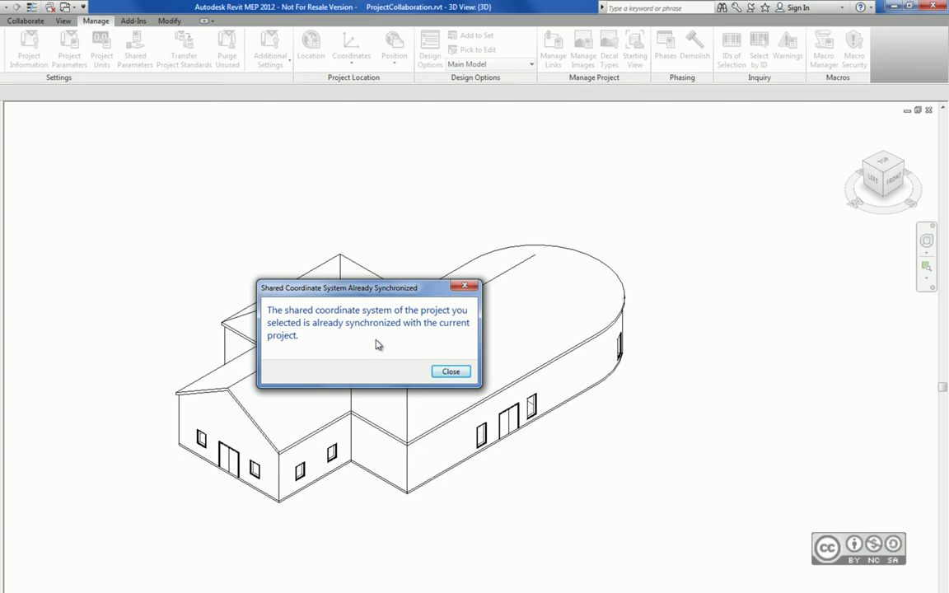
key("Return")
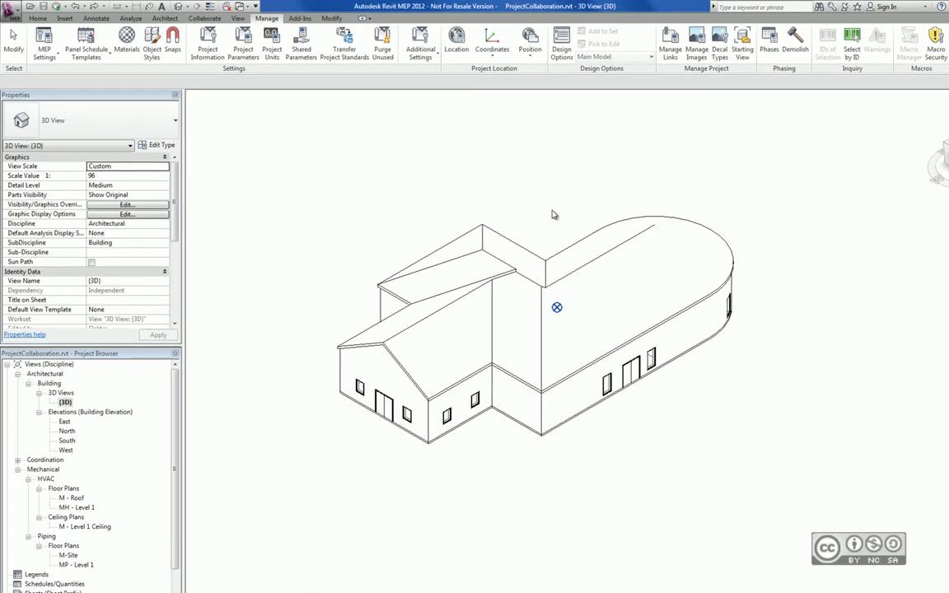
- Turn on Site > Survey Point visibility, then drag the Project Base Point down-left away from it
left_click(238, 18)
left_click(81, 41)
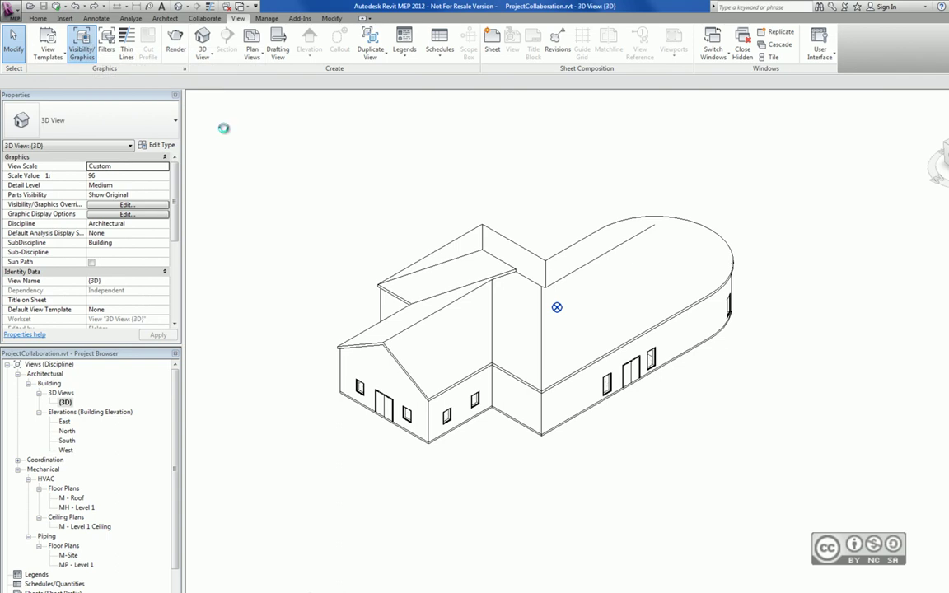
scroll(545, 285, "down", 10)
scroll(544, 285, "down", 2)
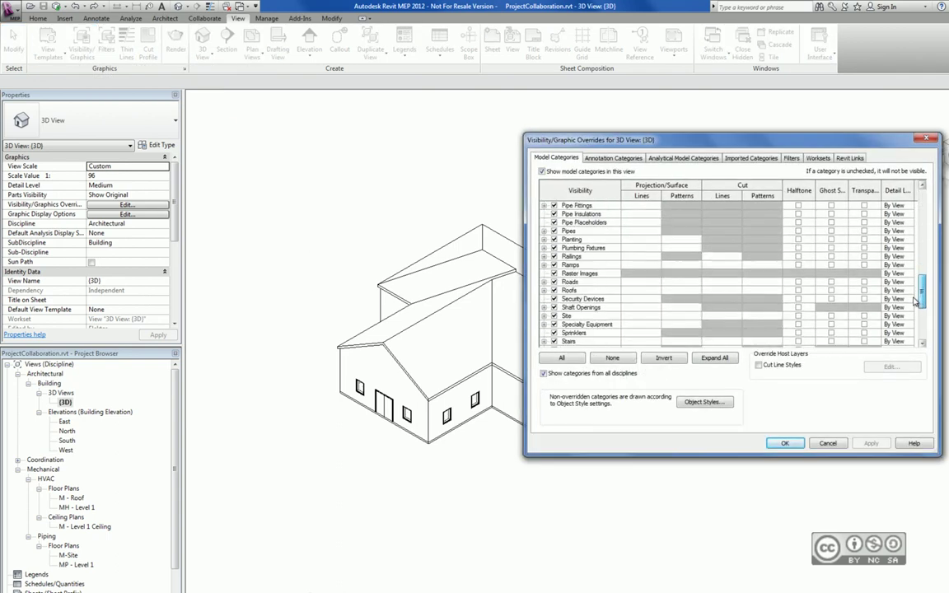
scroll(544, 284, "down", 1)
left_click(544, 282)
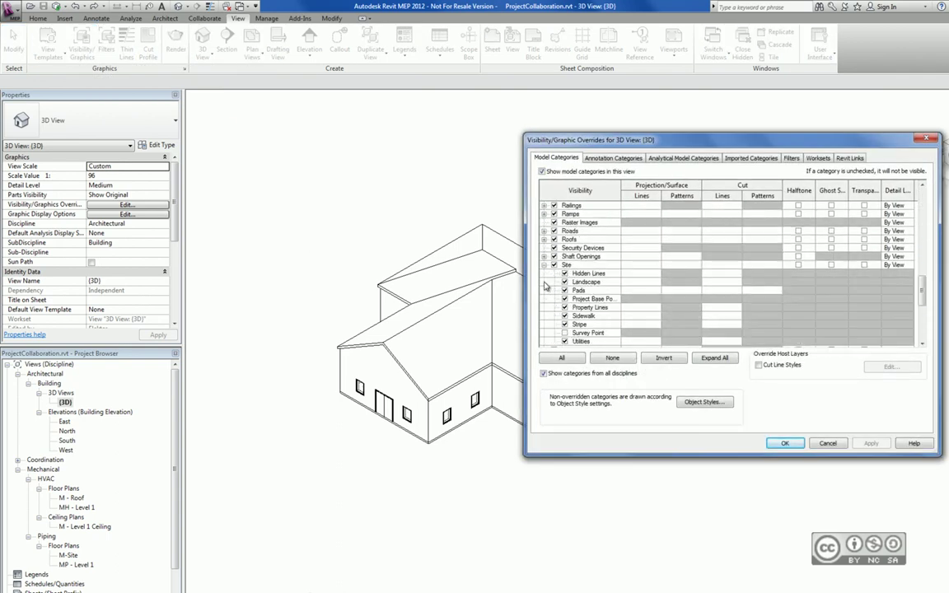
left_click(565, 333)
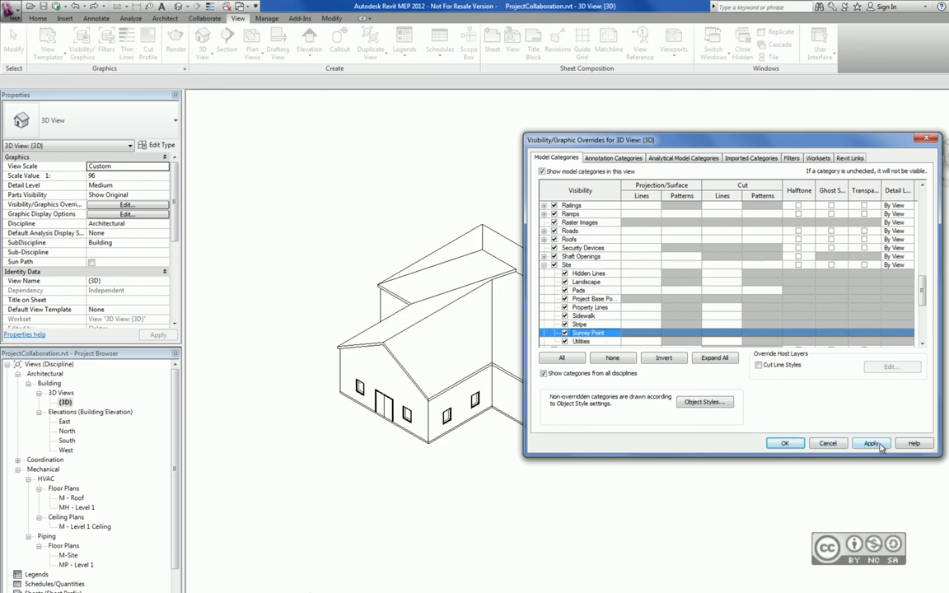
left_click(783, 443)
left_click_drag(529, 339, 487, 358)
key("Escape")
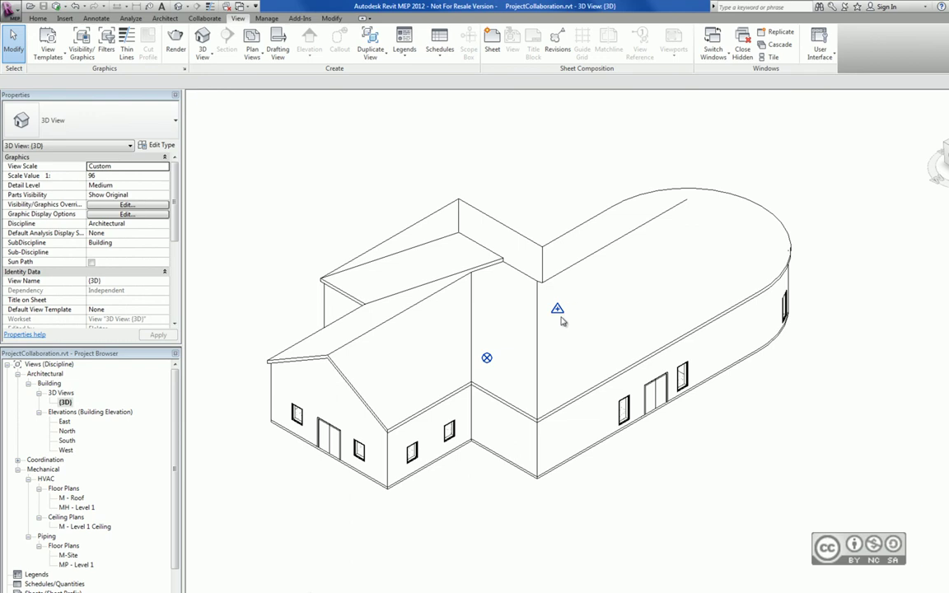
- Move the Survey Point toward the rounded roof end so it reads N/S, E/W and Elev 0.0
left_click(557, 311)
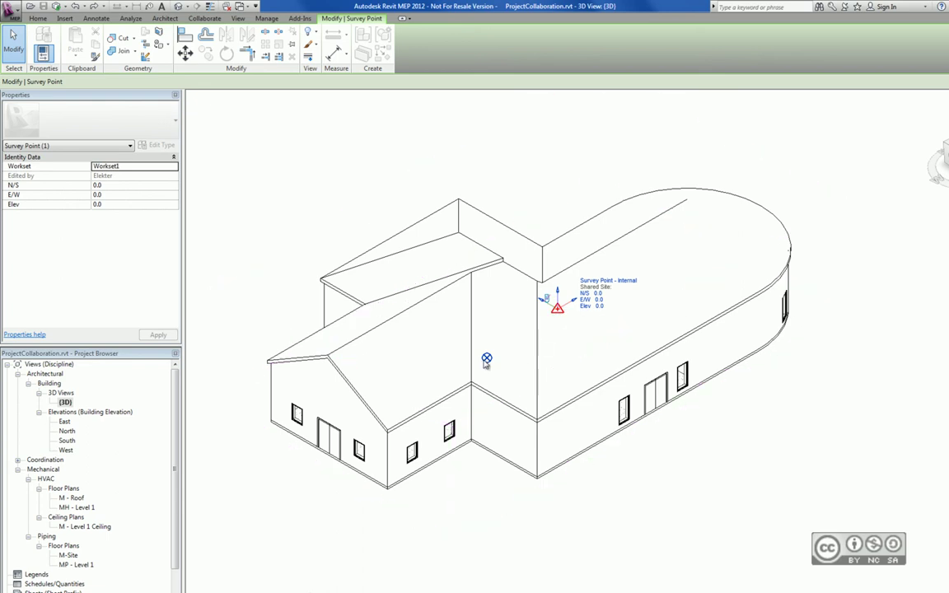
left_click_drag(560, 306, 657, 267)
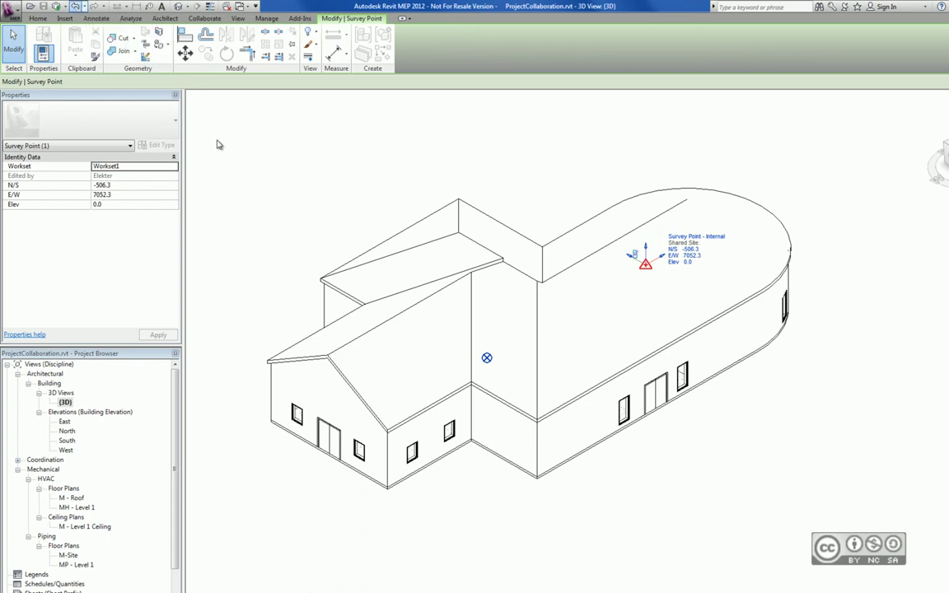
left_click(74, 5)
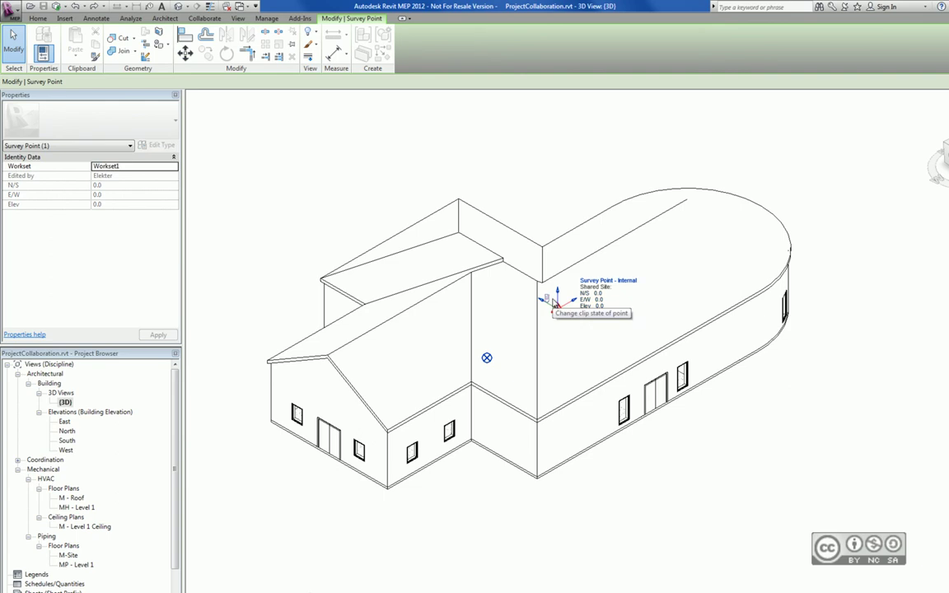
left_click_drag(553, 303, 655, 265)
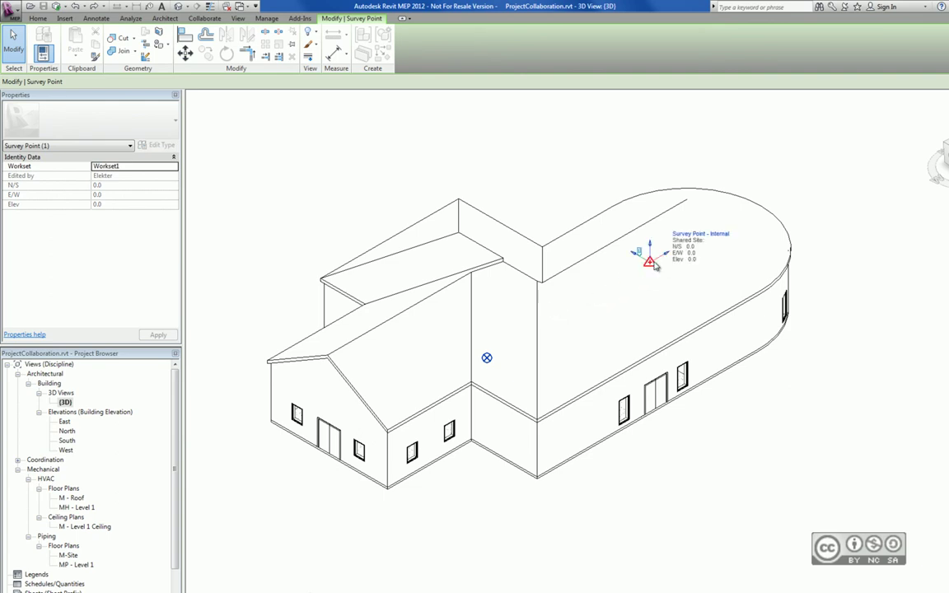